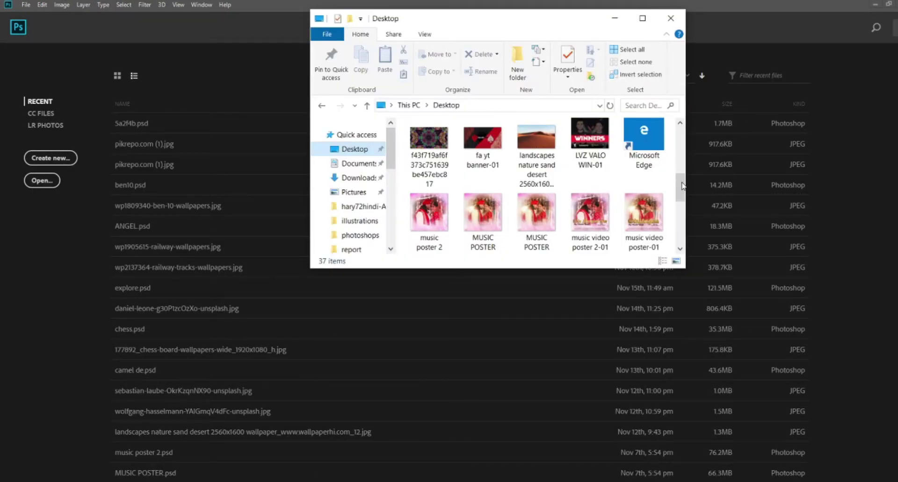
Step: Drag the pikrepo.com (1) street photo from the Desktop into Photoshop, then minimize Explorer
scroll(511, 174, down, 3)
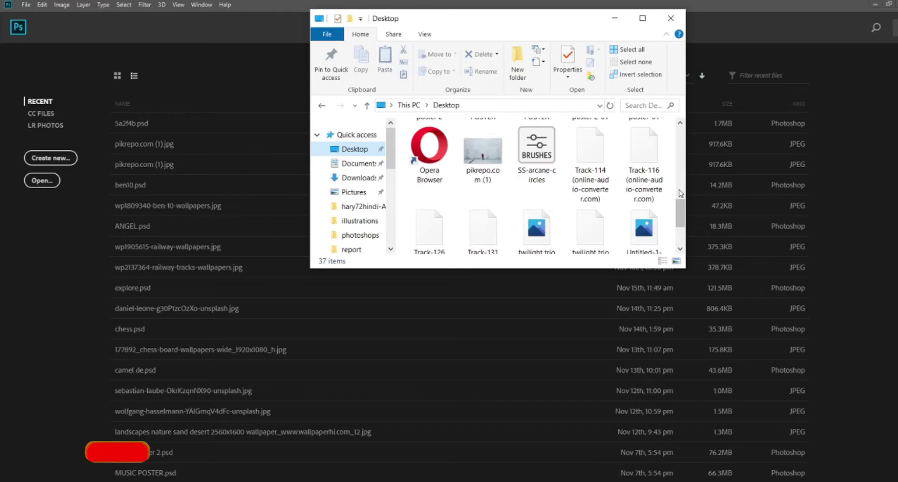
click(484, 155)
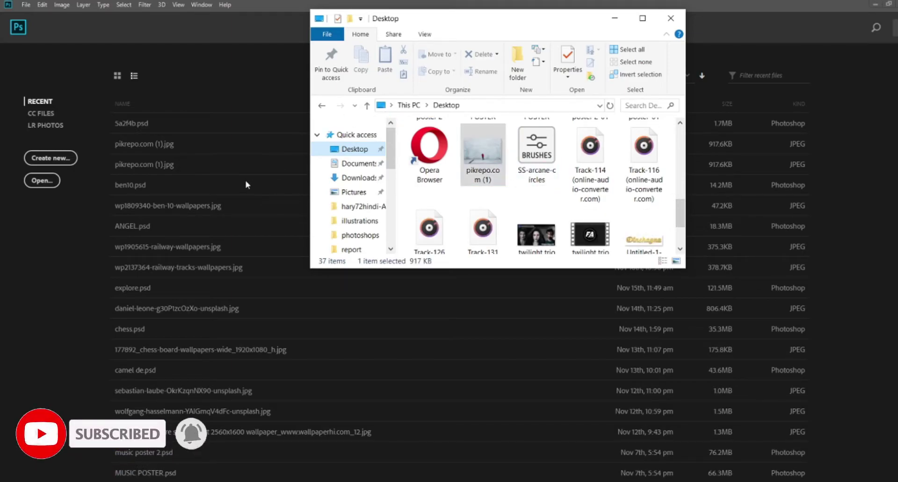
mouse_move(270, 202)
mouse_down()
mouse_move(223, 210)
mouse_move(215, 169)
mouse_up()
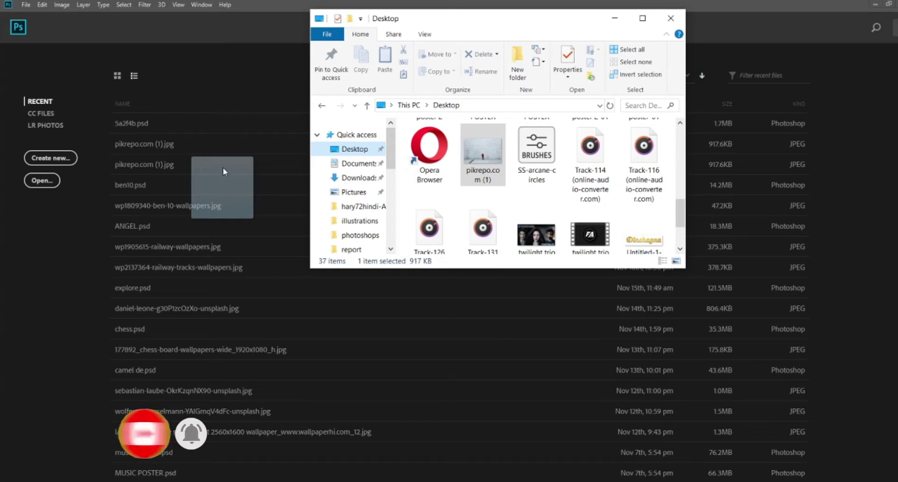
drag(219, 203, 239, 226)
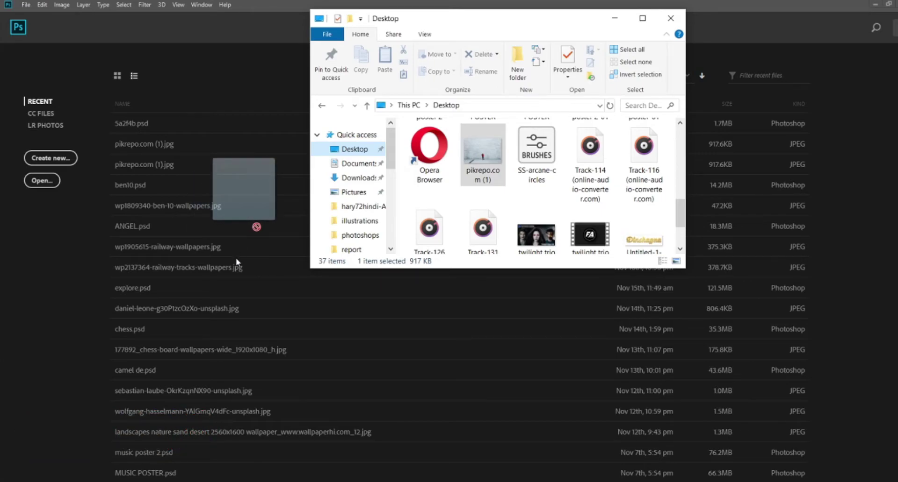
mouse_move(236, 262)
mouse_down()
mouse_move(246, 231)
mouse_move(240, 242)
mouse_up()
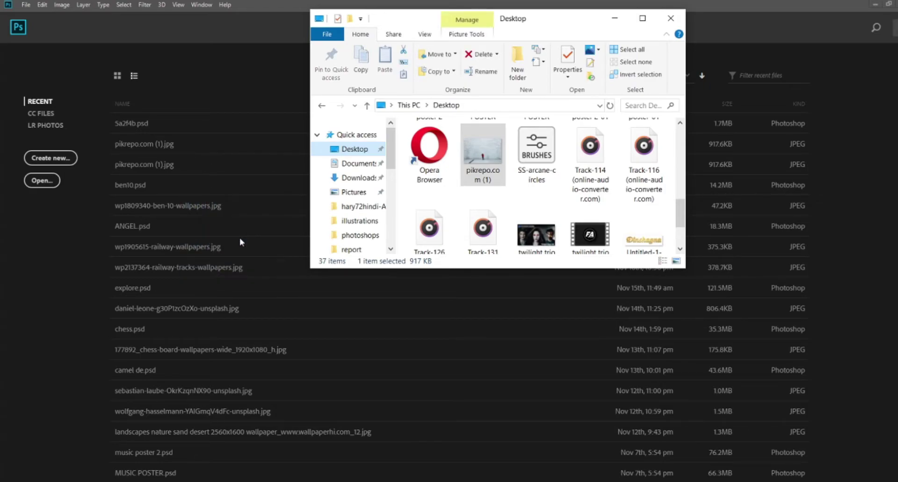
click(615, 21)
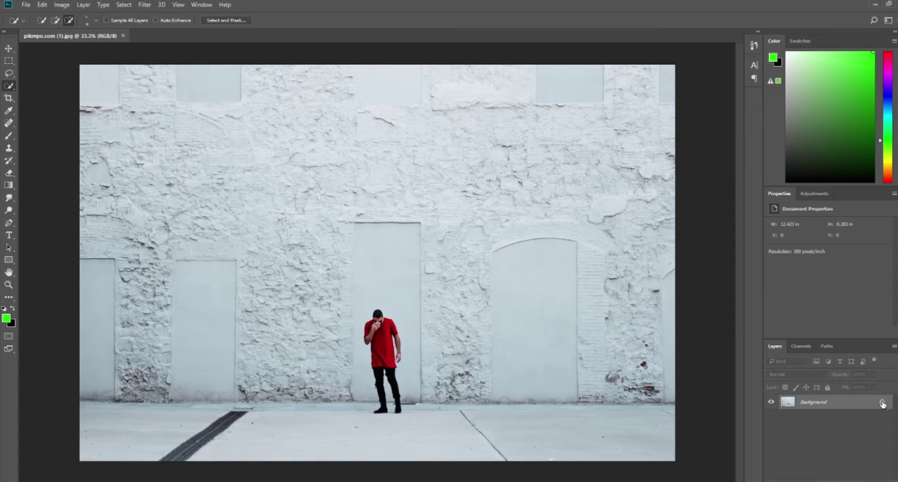
Step: Unlock the photo layer, duplicate it, and convert Layer 0 copy to a smart object
click(882, 403)
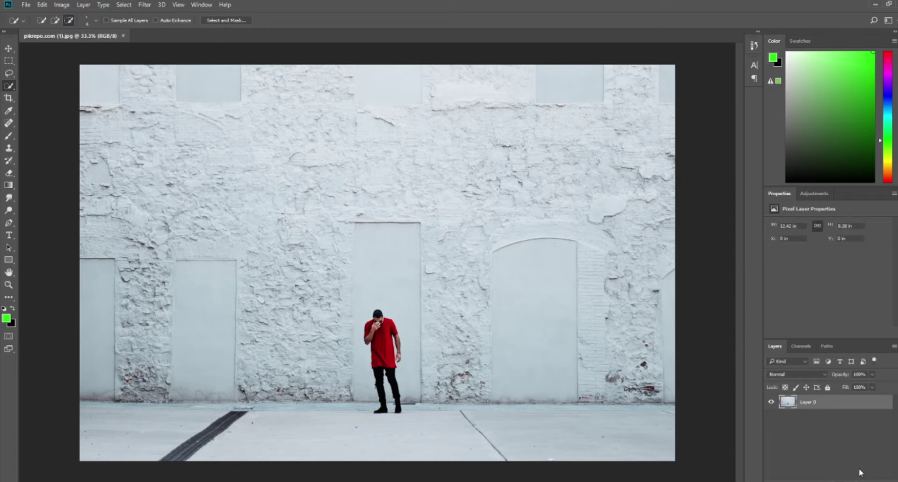
key(ctrl+j)
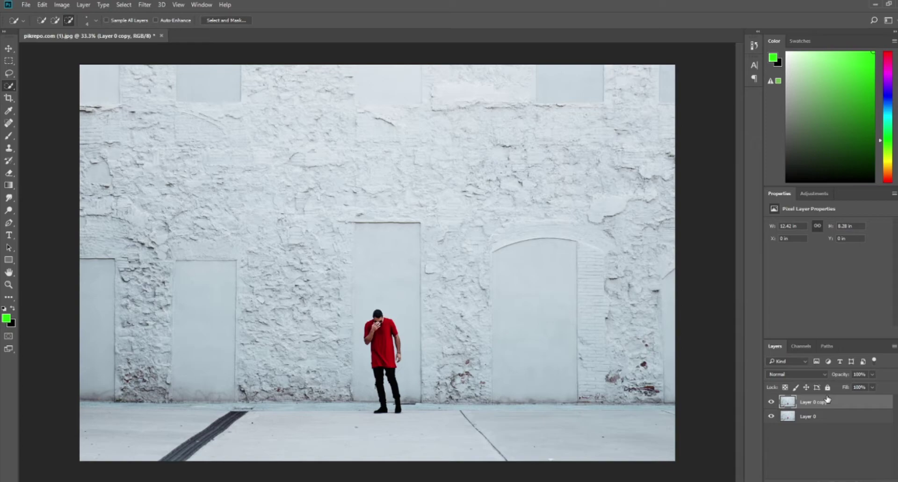
right_click(827, 400)
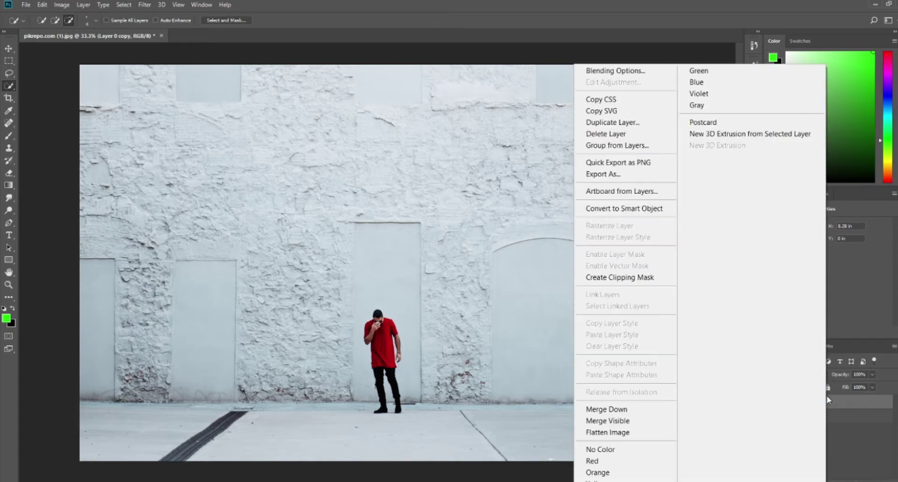
click(640, 211)
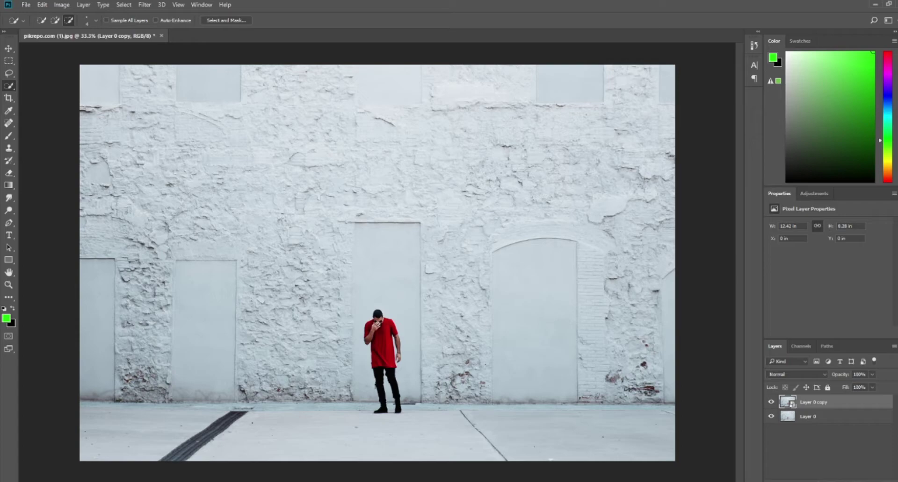
click(280, 481)
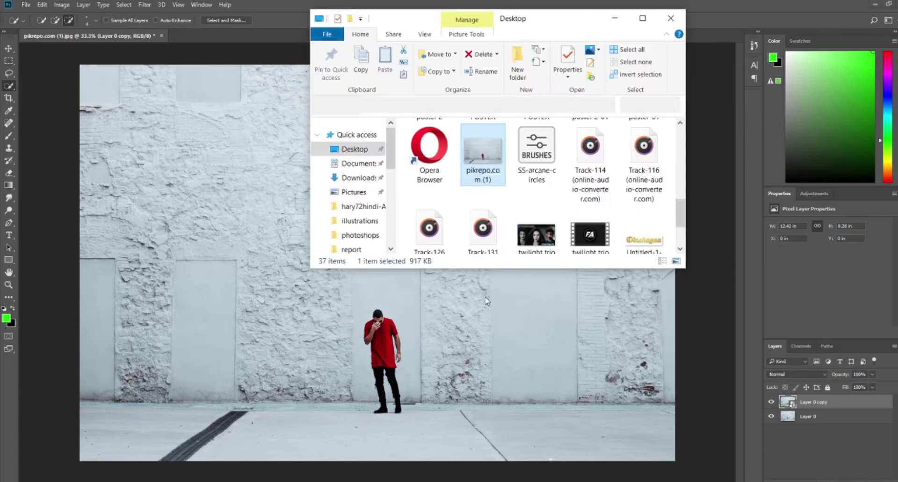
Step: Place the kaleidoscope fractal image as a new layer, scaled over the wall above the pavement
drag(679, 213, 674, 164)
click(431, 190)
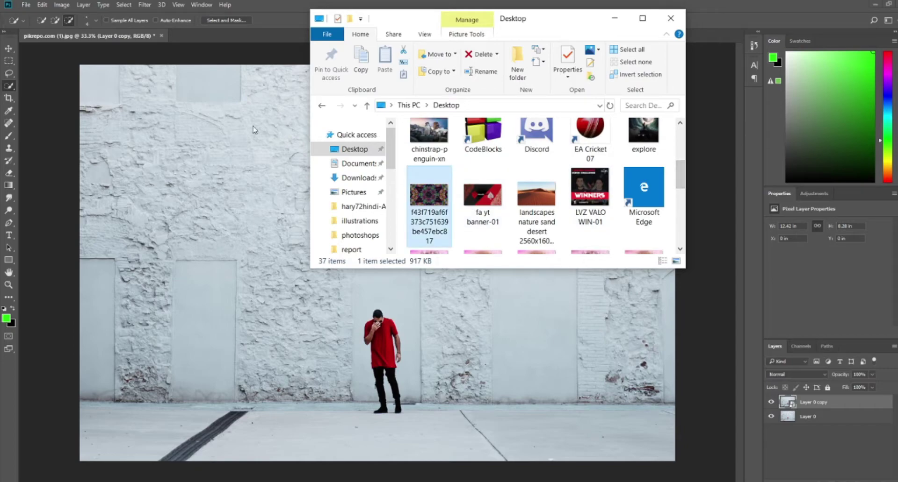
click(263, 259)
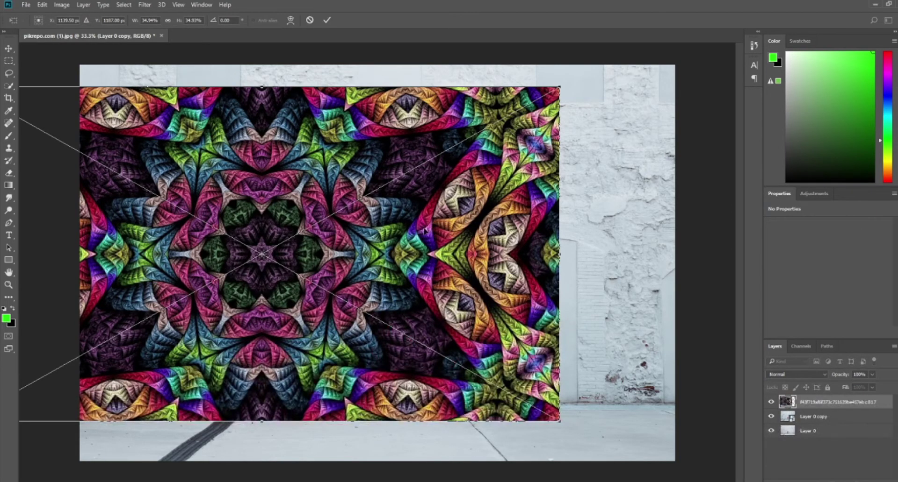
mouse_move(510, 200)
mouse_down()
mouse_move(541, 216)
mouse_move(522, 223)
mouse_up()
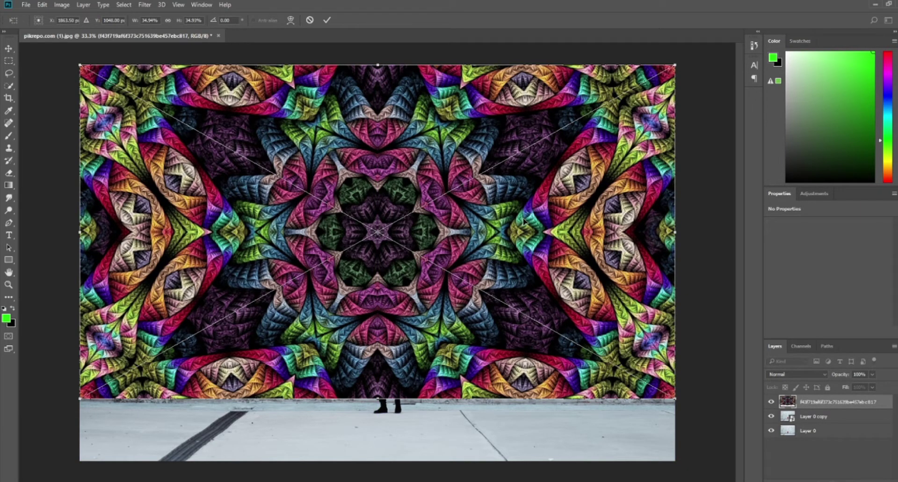
key(Return)
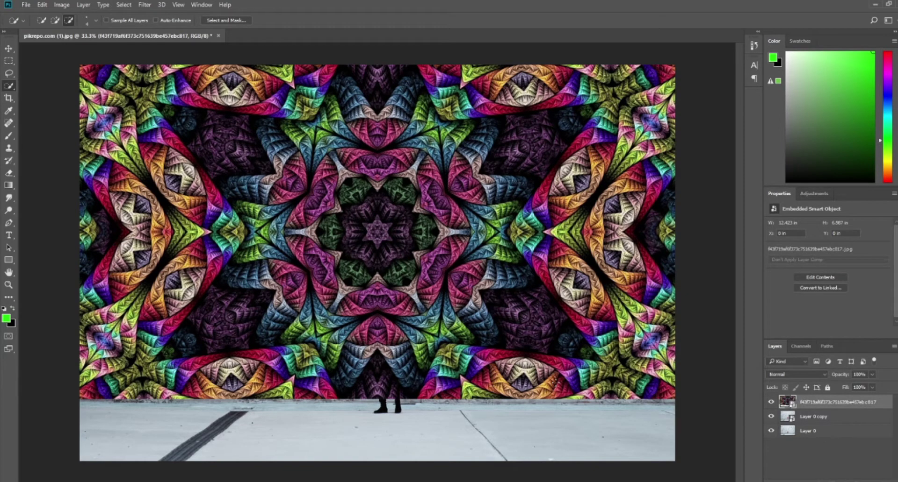
click(9, 49)
Step: Hide the kaleidoscope layer, select Layer 0 copy, and zoom to 200% and back to 100%
click(770, 403)
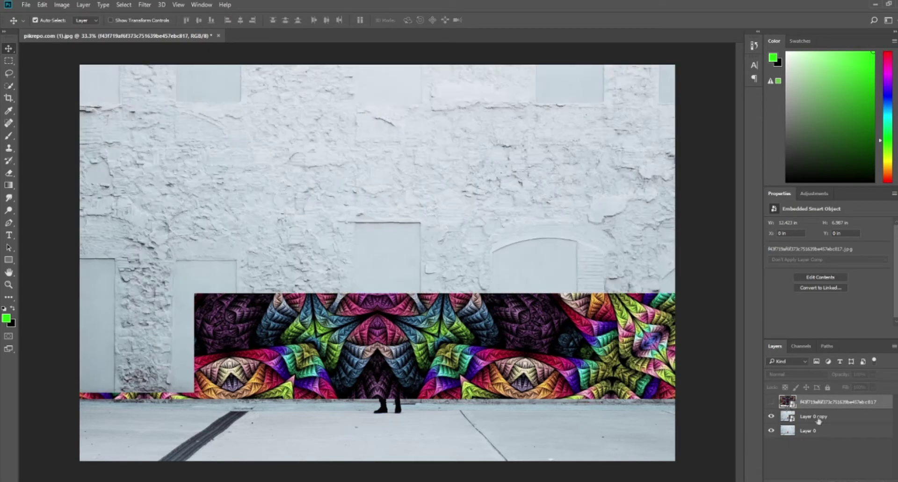
click(832, 421)
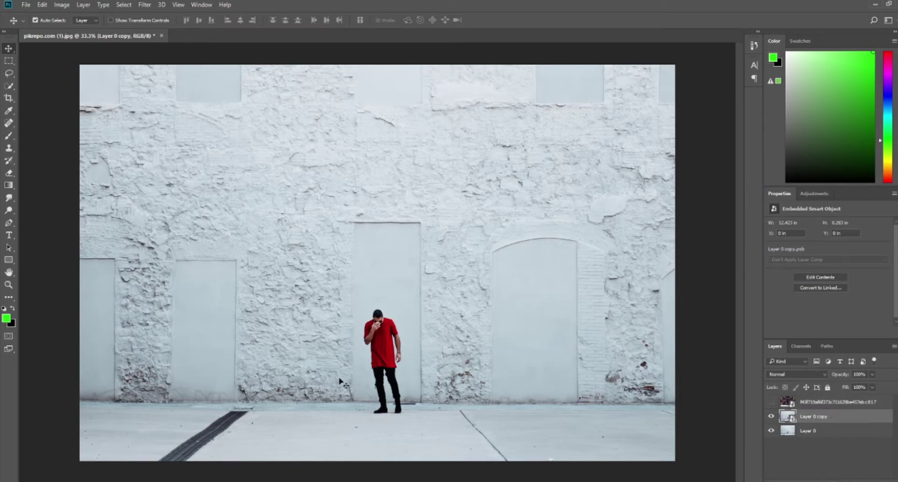
key(ctrl+plus)
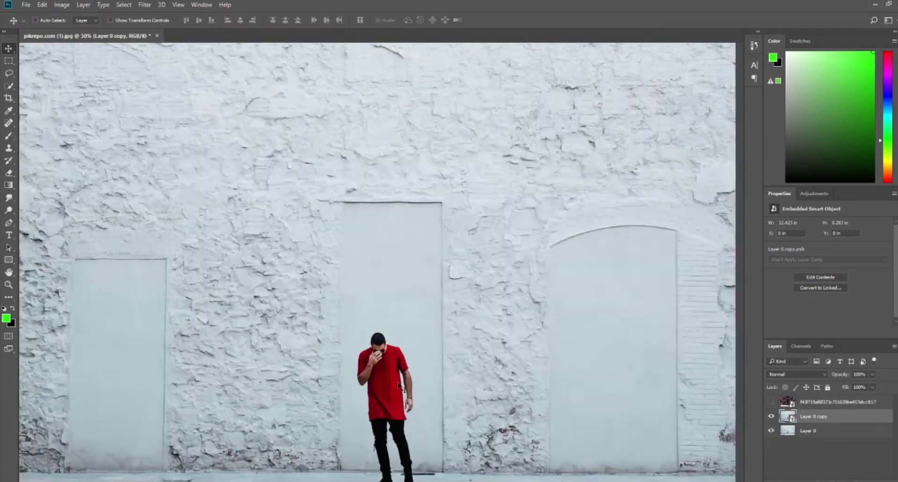
key(ctrl+plus)
key(ctrl+plus)
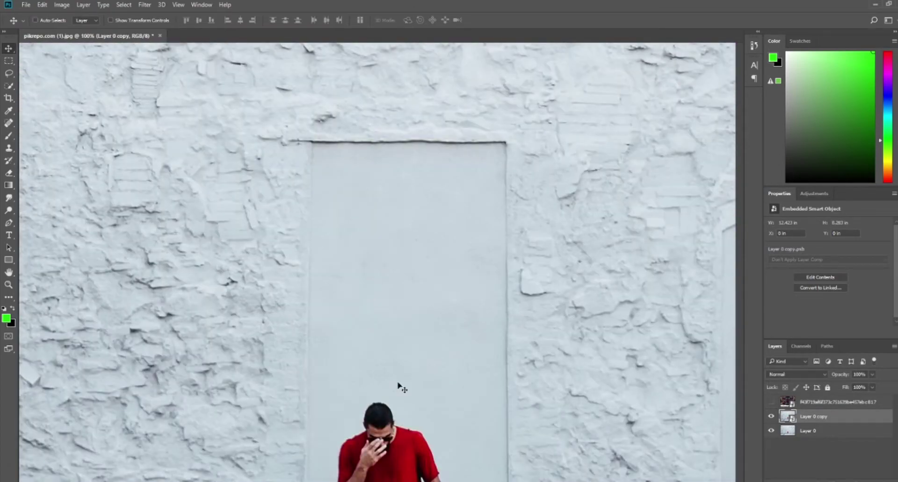
key(ctrl+plus)
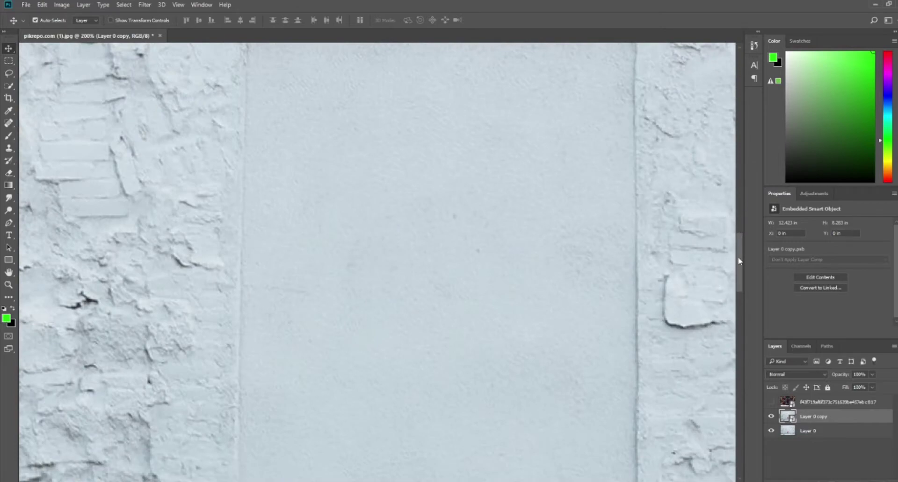
drag(739, 262, 749, 318)
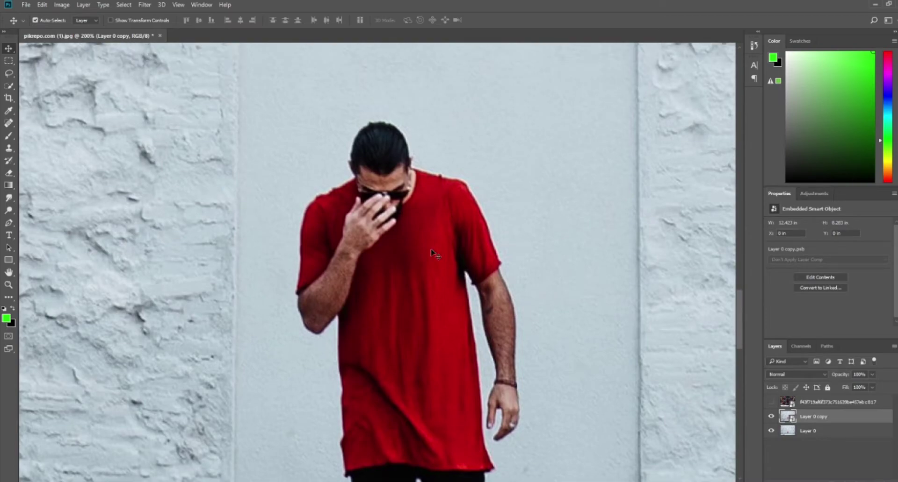
key(ctrl+minus)
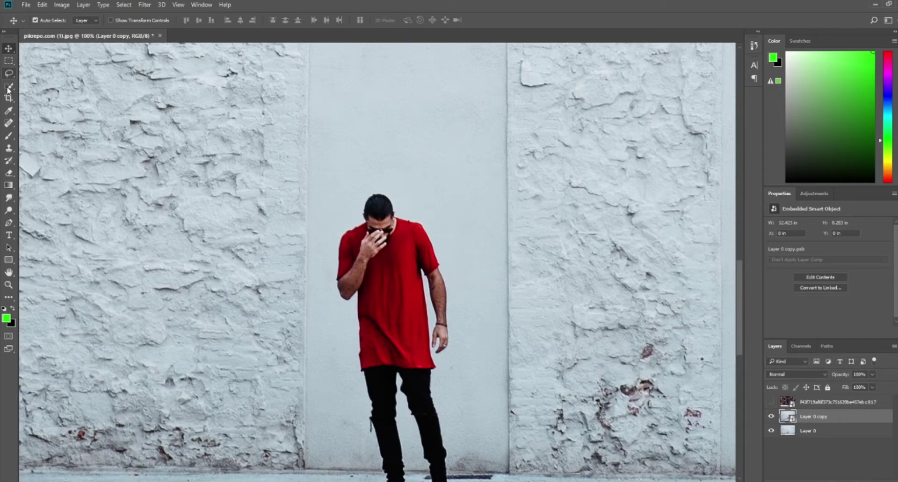
click(7, 88)
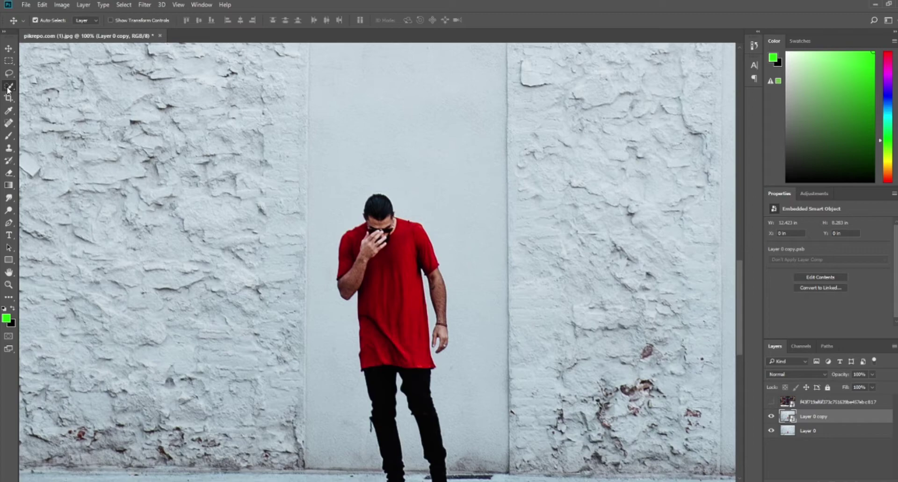
Step: Switch to the Quick Selection Tool with an 11 px brush
right_click(7, 89)
click(47, 99)
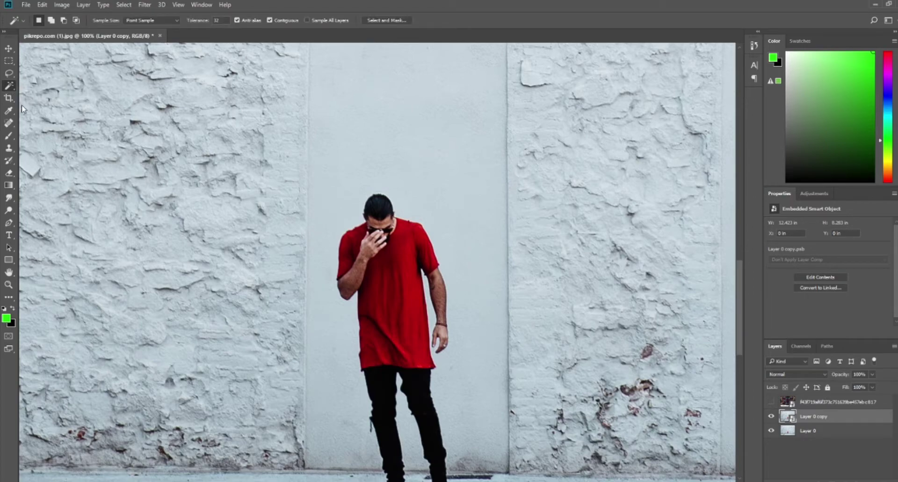
right_click(9, 89)
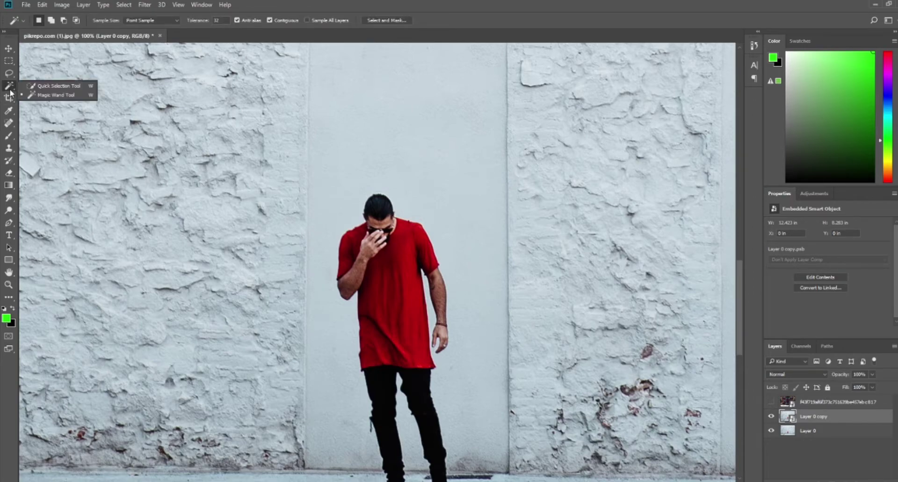
click(56, 86)
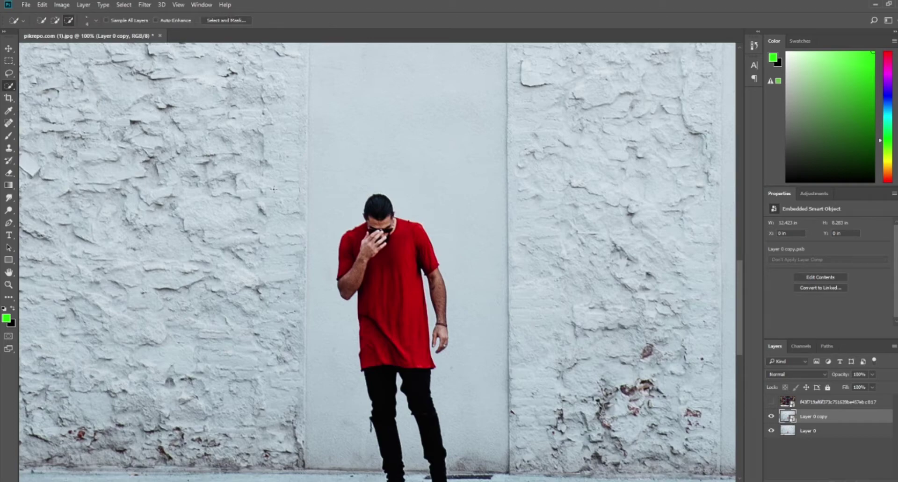
click(95, 22)
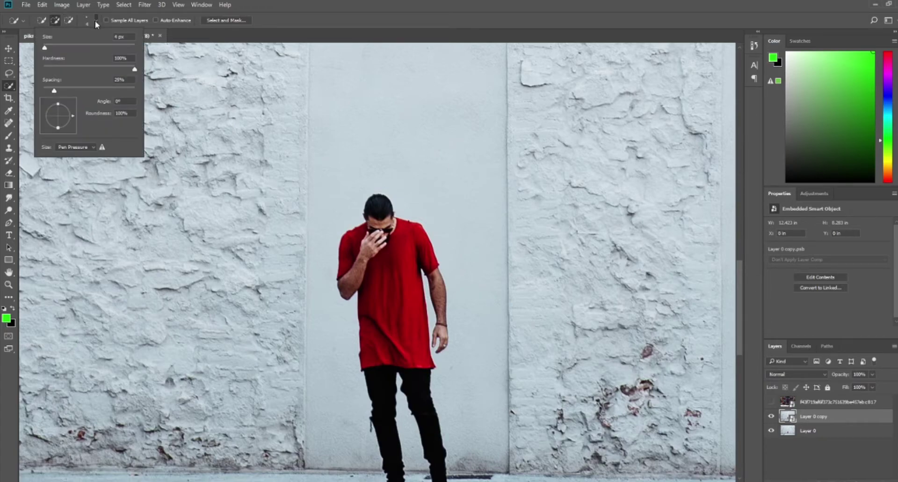
click(48, 47)
click(382, 216)
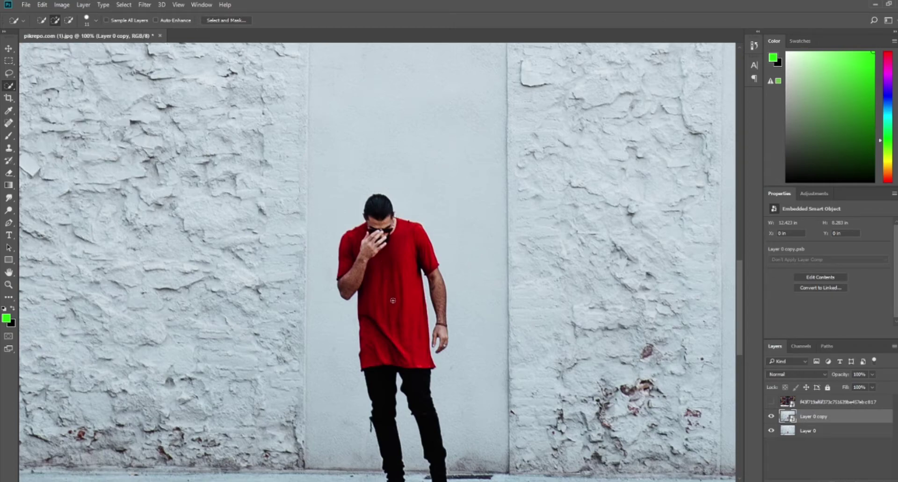
Step: Paint a selection over the man's red shirt and black pants
click(396, 339)
drag(397, 339, 429, 419)
drag(746, 315, 743, 333)
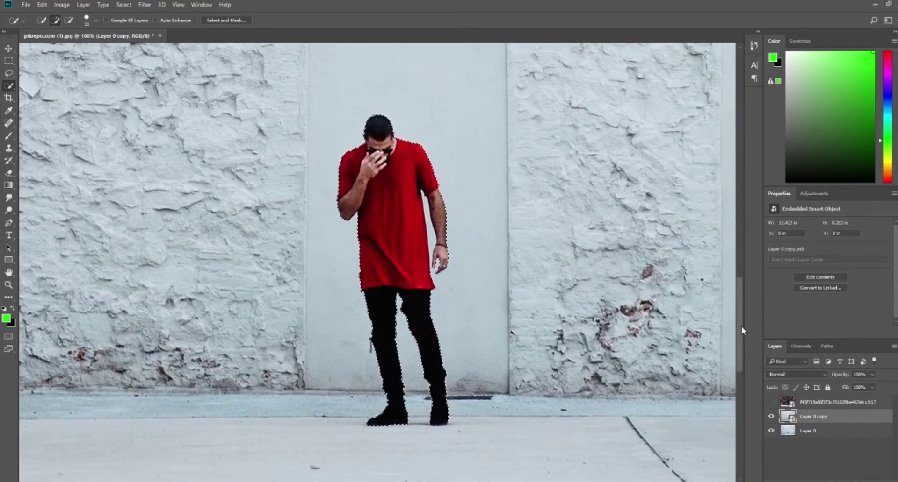
scroll(485, 332, up, 3)
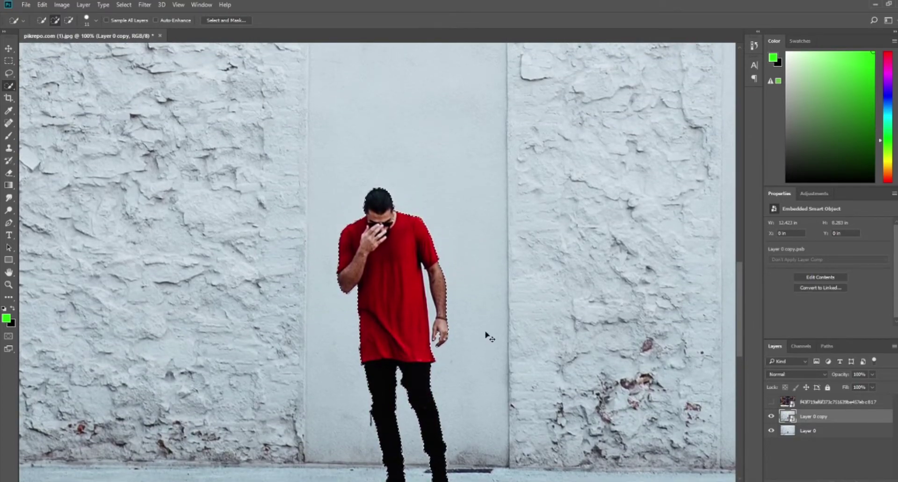
Step: Remove the wall gap between the man's arm and shirt, using Subtract mode and a 10 px brush
key(ctrl+plus)
key(ctrl+plus)
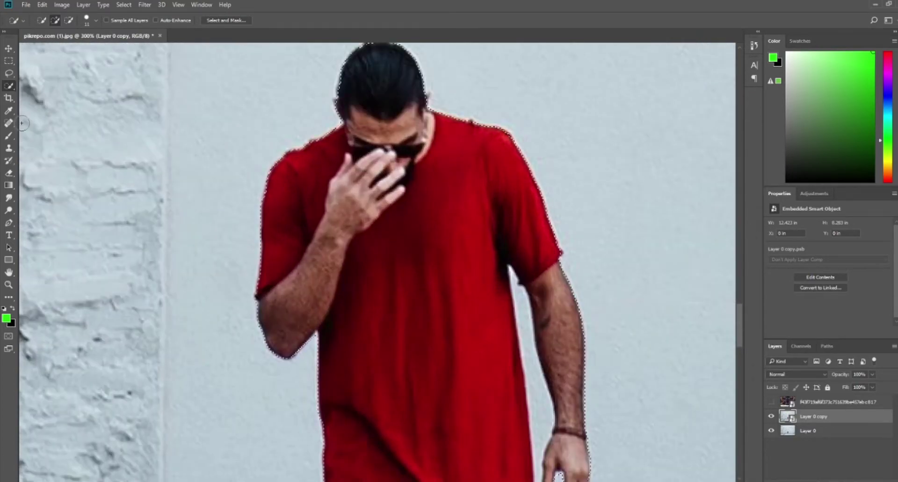
click(69, 21)
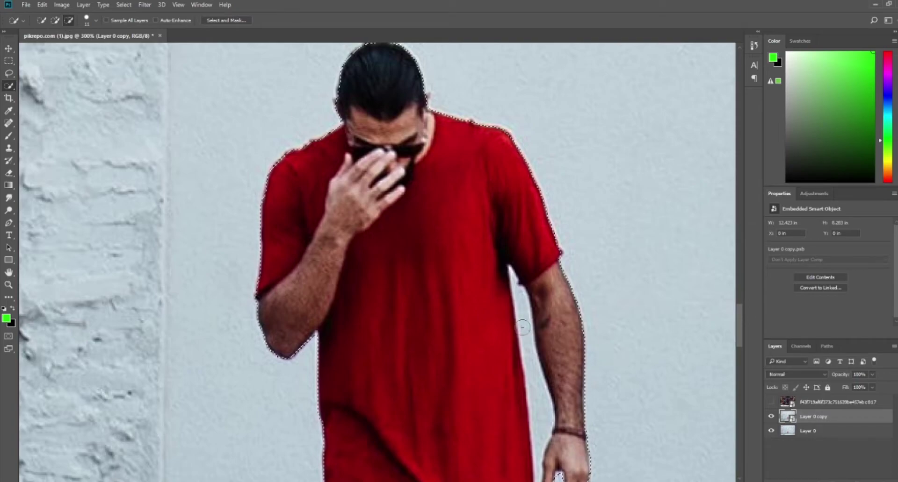
click(94, 20)
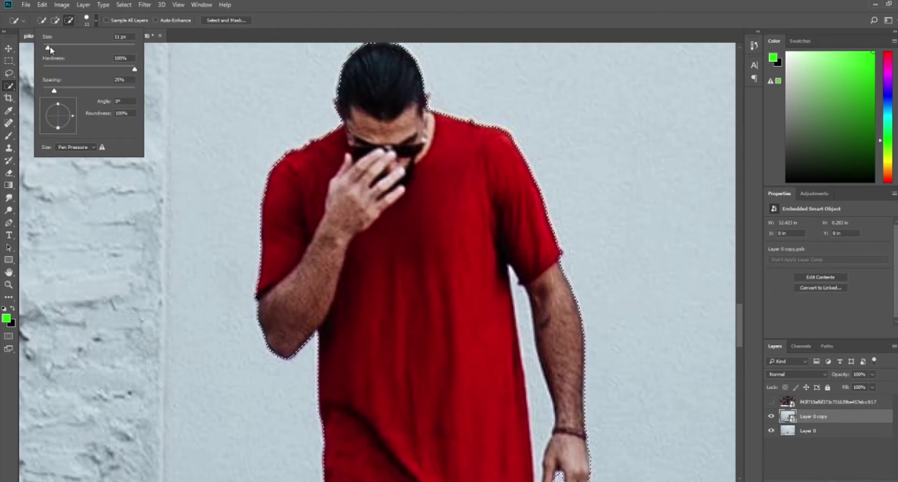
drag(48, 48, 47, 49)
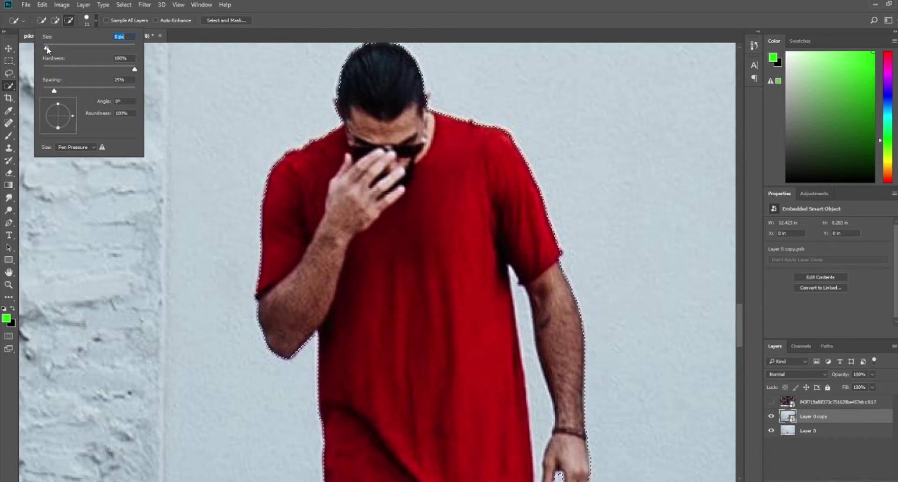
click(523, 311)
drag(526, 338, 543, 406)
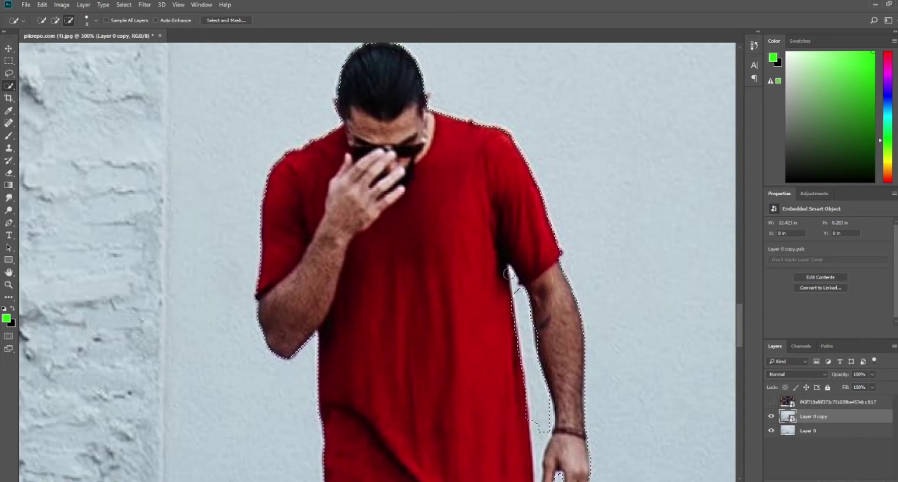
Step: Trim the selection along the right arm with a 3 px brush, then show the kaleidoscope layer
click(96, 21)
drag(47, 47, 44, 47)
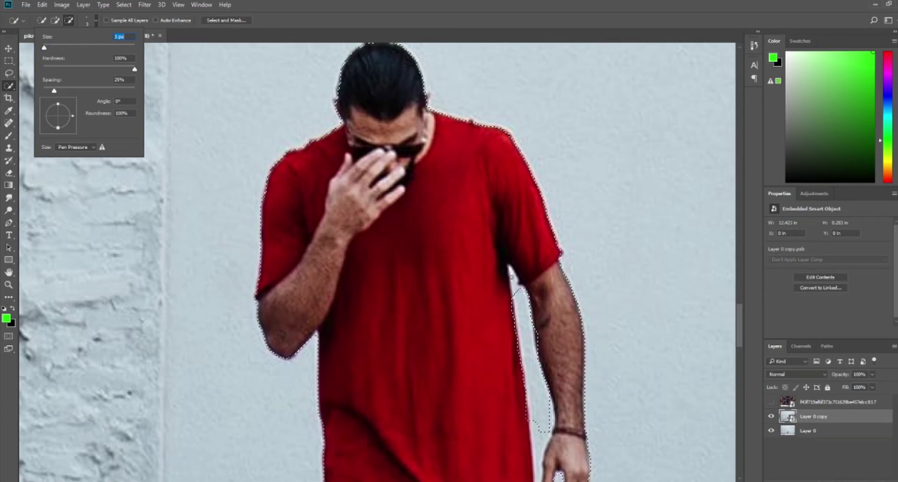
click(511, 278)
drag(511, 279, 528, 338)
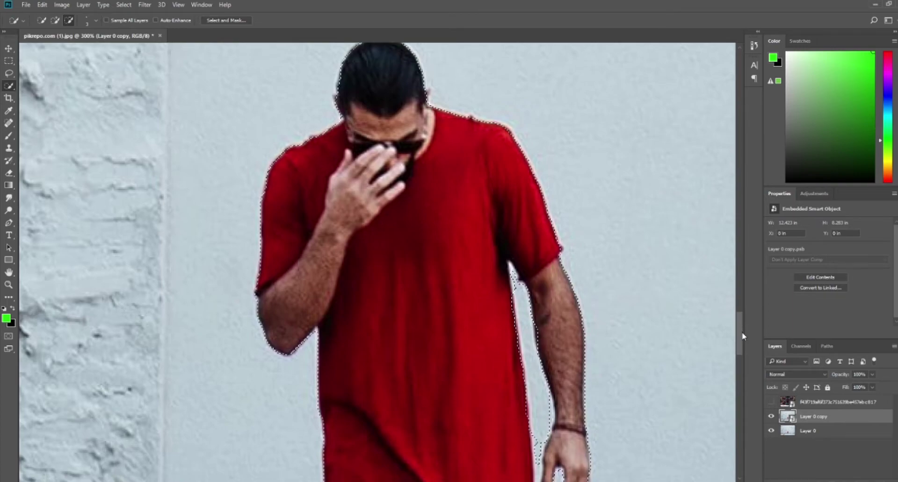
scroll(743, 337, down, 3)
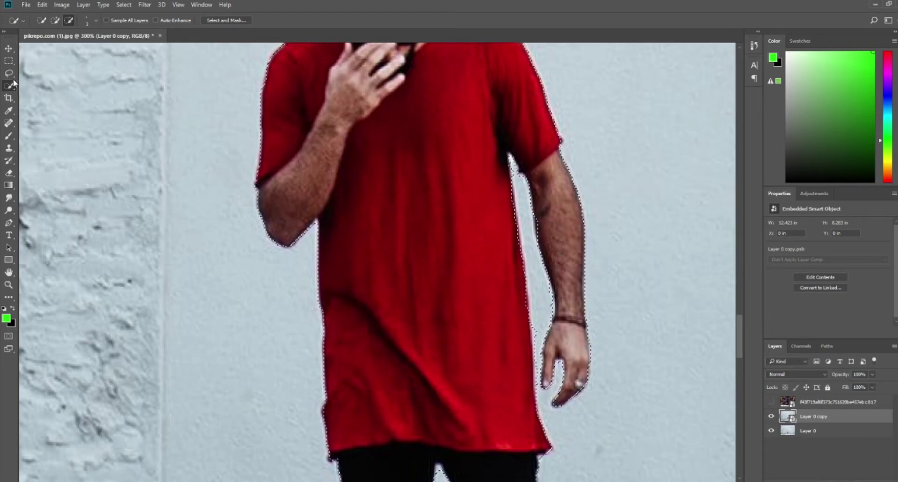
click(55, 21)
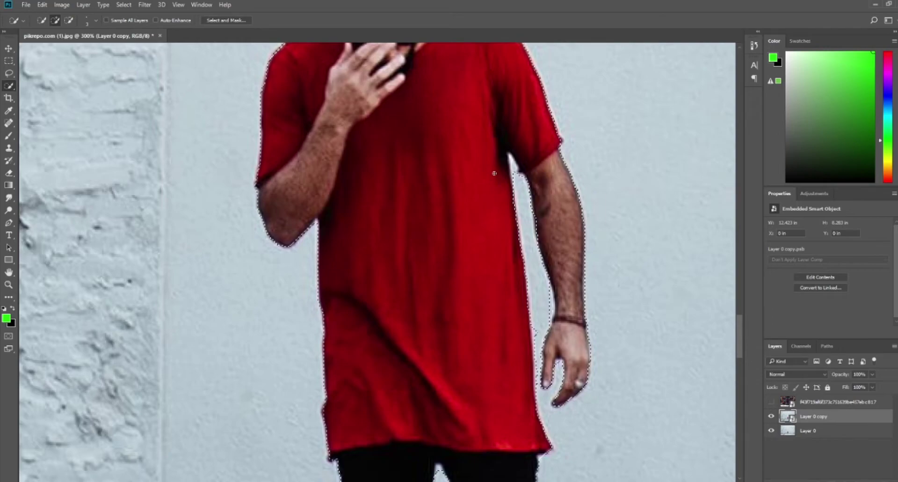
click(70, 20)
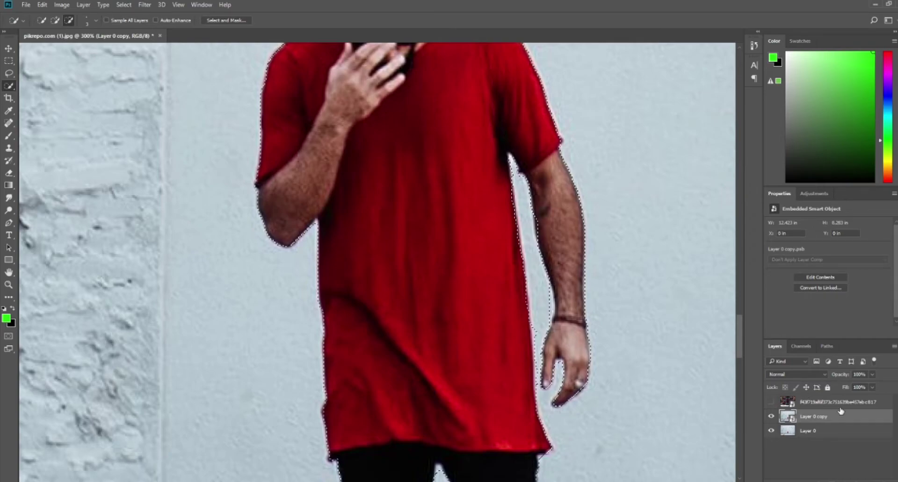
click(770, 402)
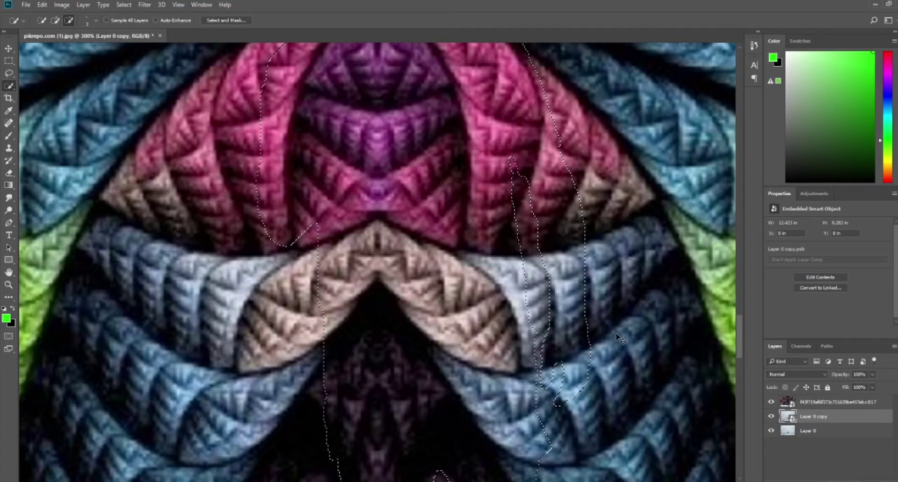
Step: Zoom out to 33.3% to see the kaleidoscope across the whole photo
key(ctrl+1)
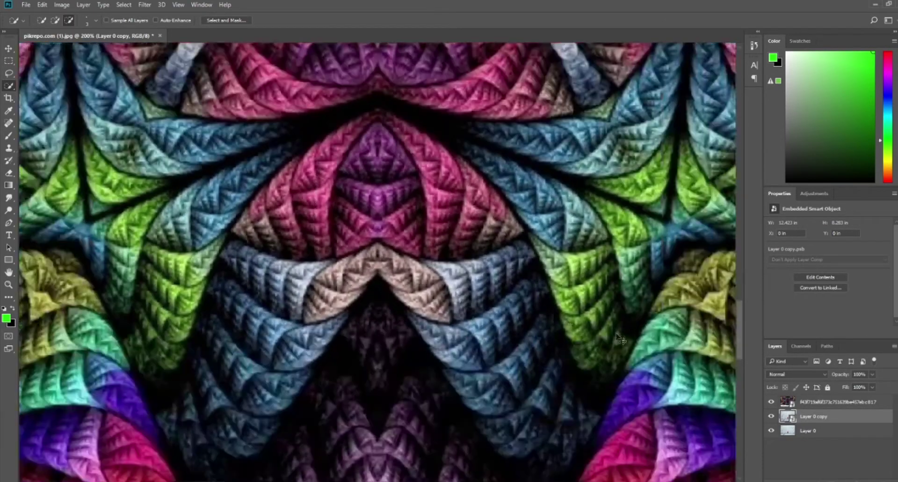
key(ctrl+minus)
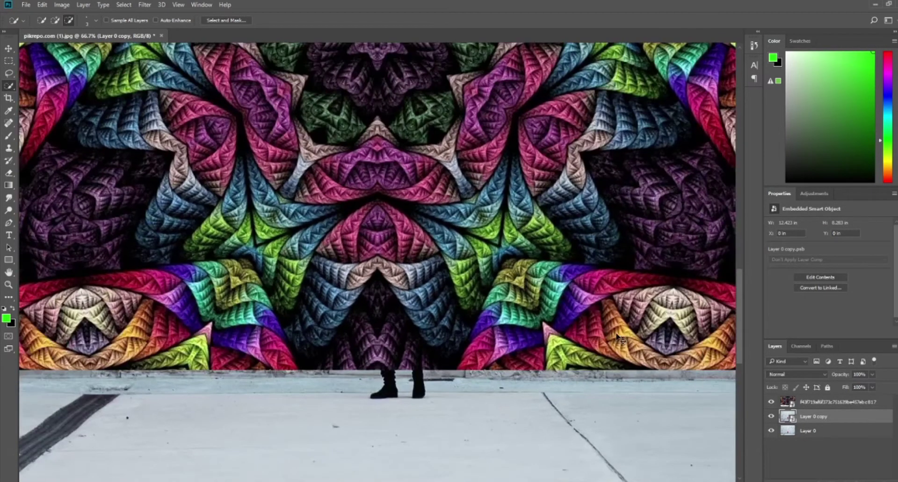
key(ctrl+minus)
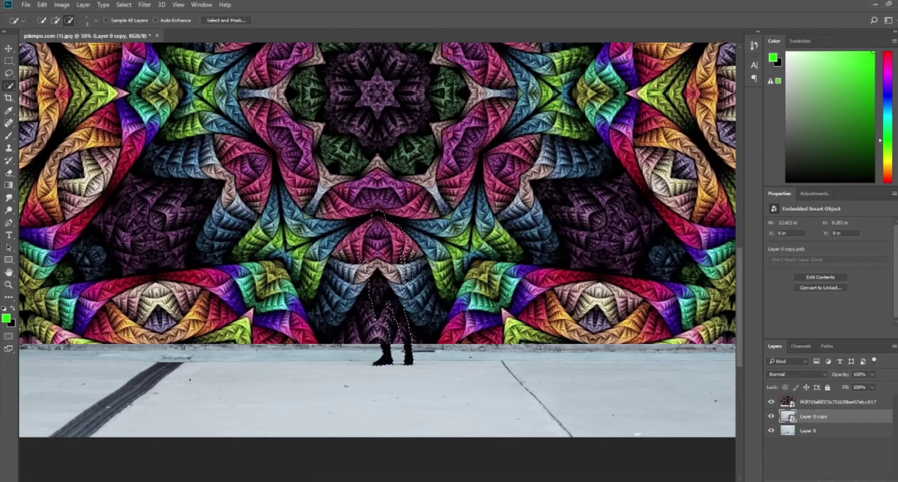
key(ctrl+minus)
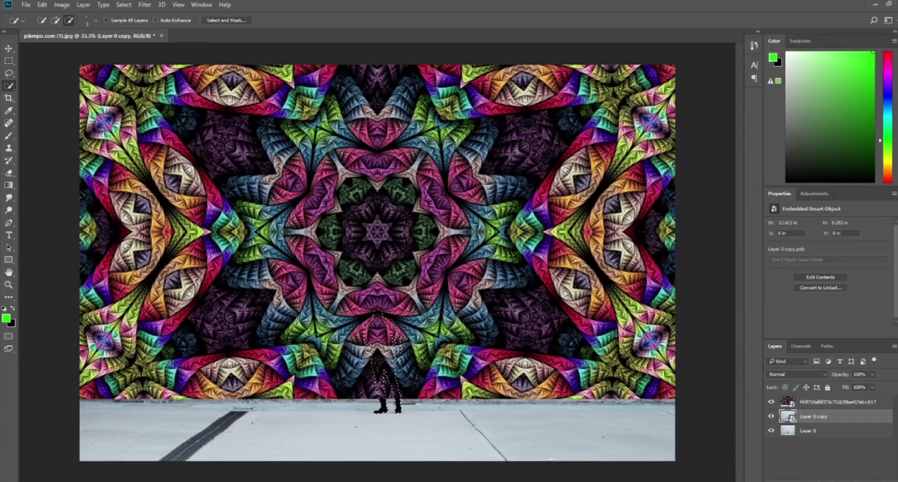
Step: Mask the kaleidoscope layer from the man's selection, inverted so it covers only the wall
click(810, 403)
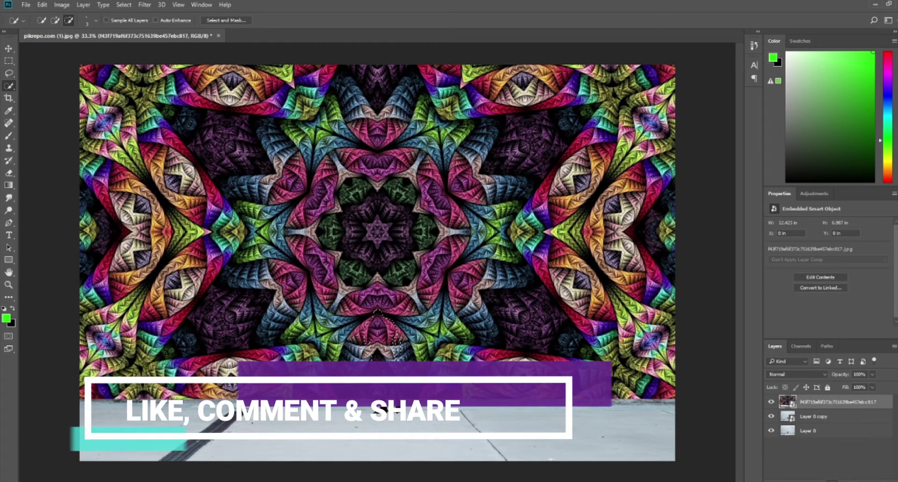
click(824, 479)
key(ctrl+i)
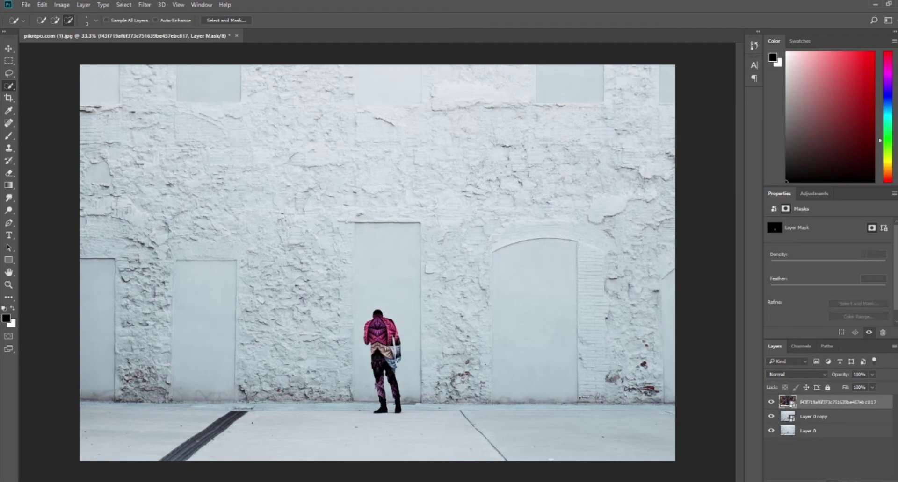
key(ctrl+alt+z)
key(ctrl+alt+z)
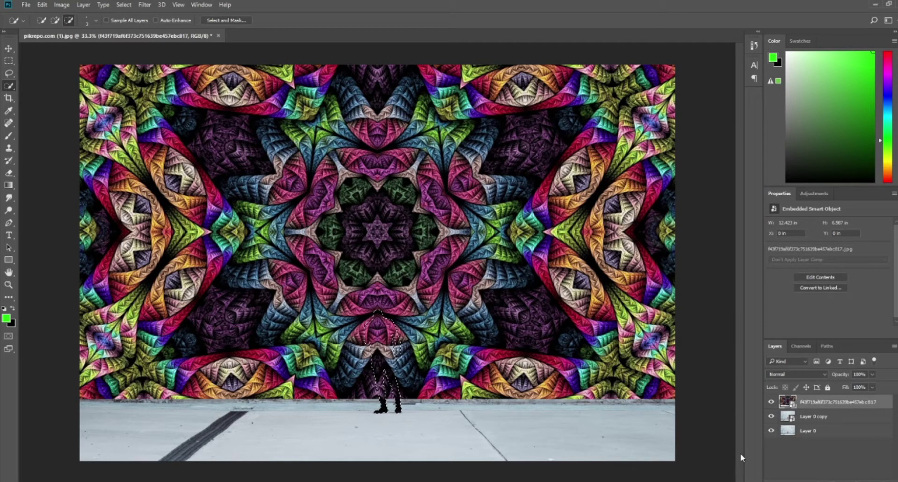
key(ctrl+shift+i)
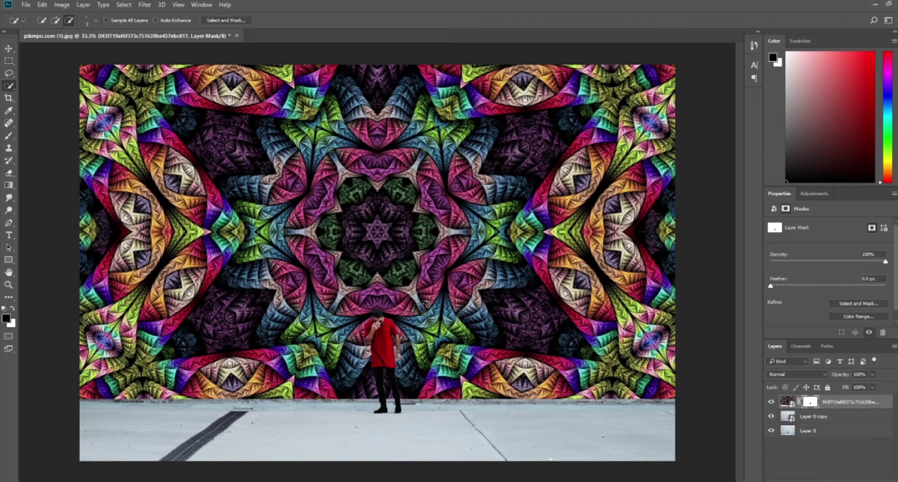
click(9, 51)
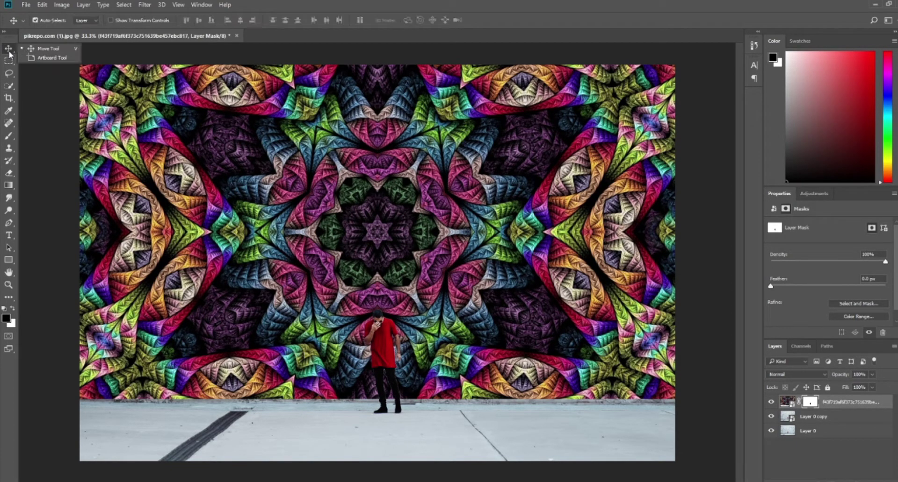
Step: Hide the top kaleidoscope copy and select the visible second kaleidoscope layer beneath it
click(49, 49)
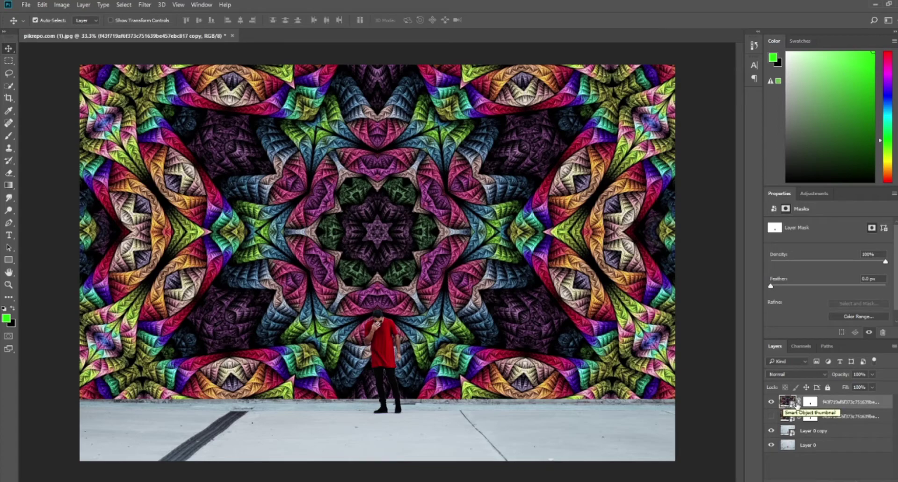
click(771, 402)
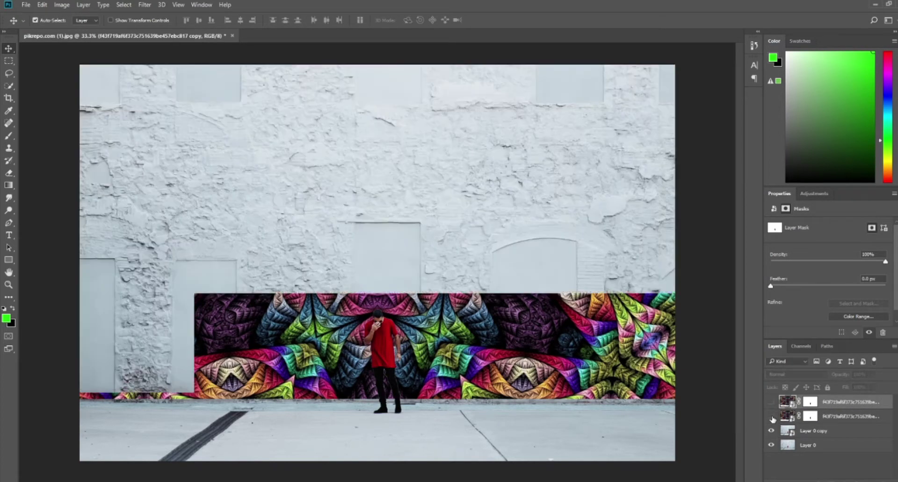
click(771, 416)
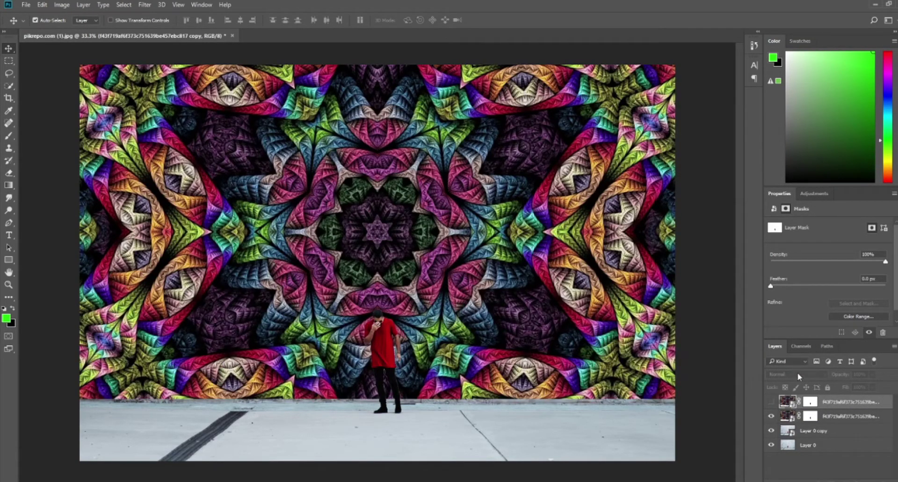
click(853, 417)
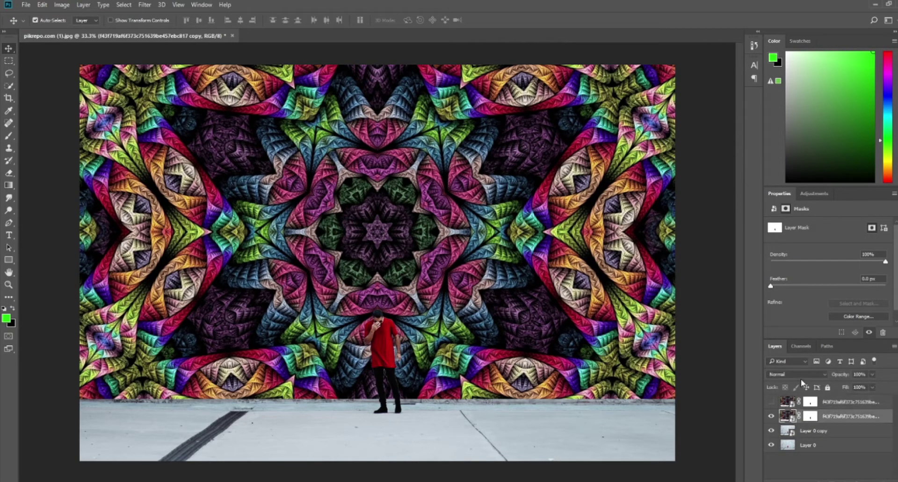
Step: Set the lower kaleidoscope layer's blend mode to Multiply and open its Layer Style blending options
click(806, 375)
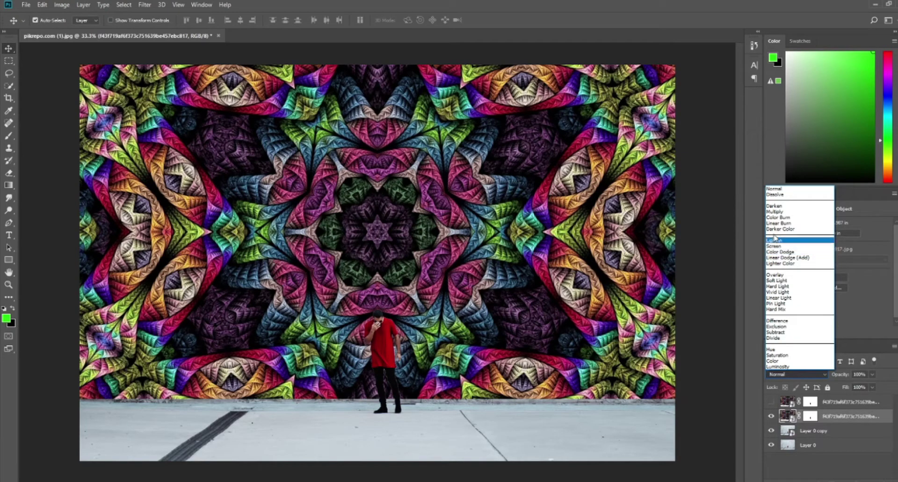
click(767, 213)
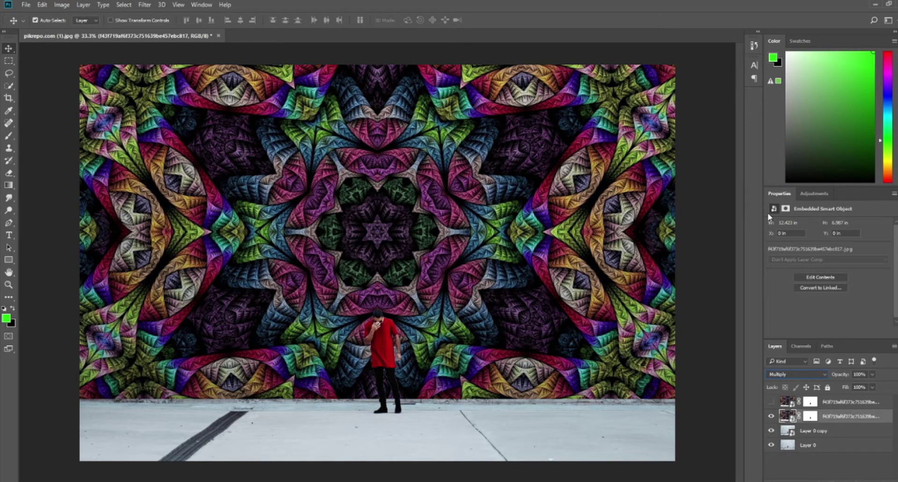
double_click(887, 420)
key(Return)
key(h)
double_click(885, 419)
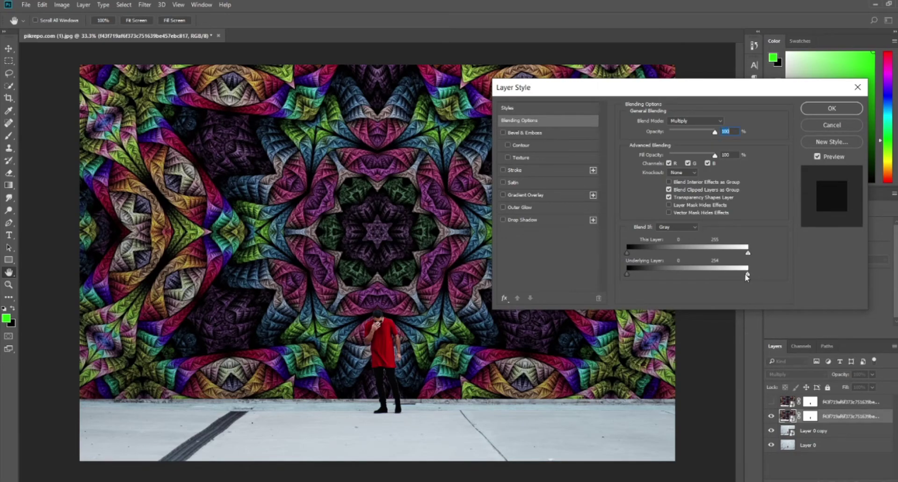
Step: Alt-split the lower copy's Underlying Layer white Blend If slider to about 182/255 and apply
drag(746, 275, 722, 275)
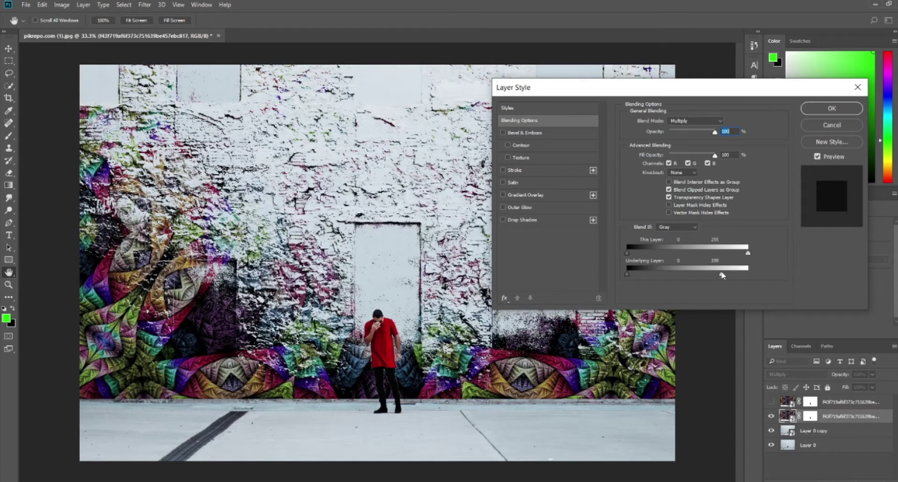
drag(721, 274, 712, 275)
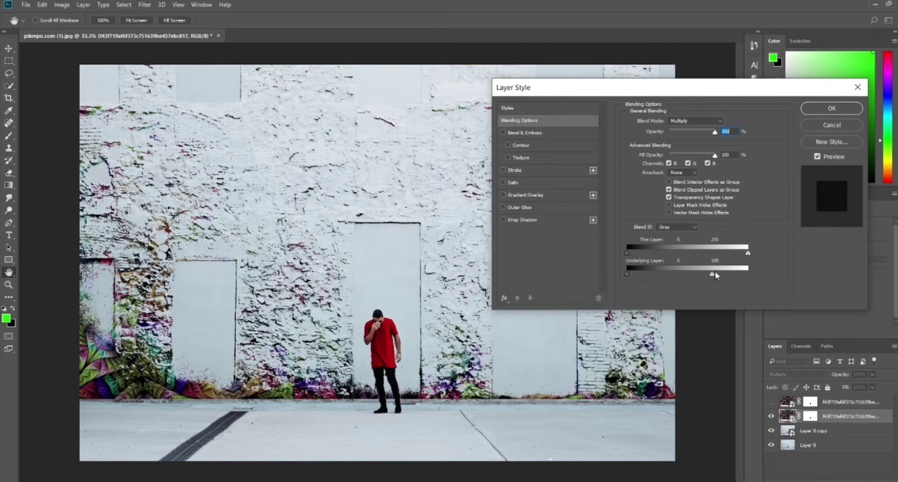
drag(715, 273, 715, 275)
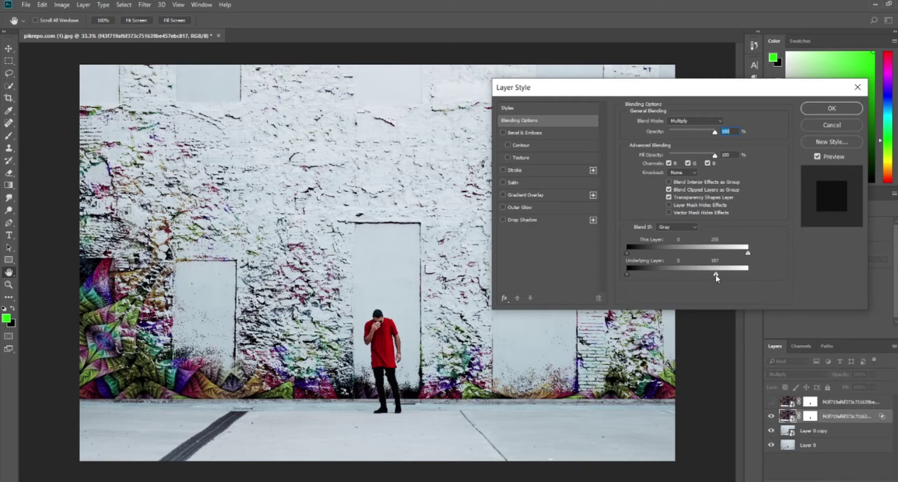
key(alt)
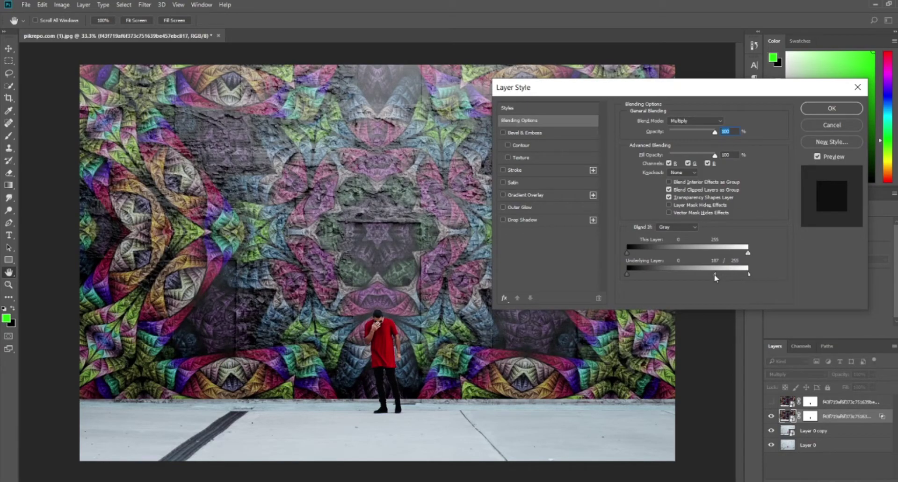
drag(714, 276, 714, 275)
drag(717, 280, 711, 279)
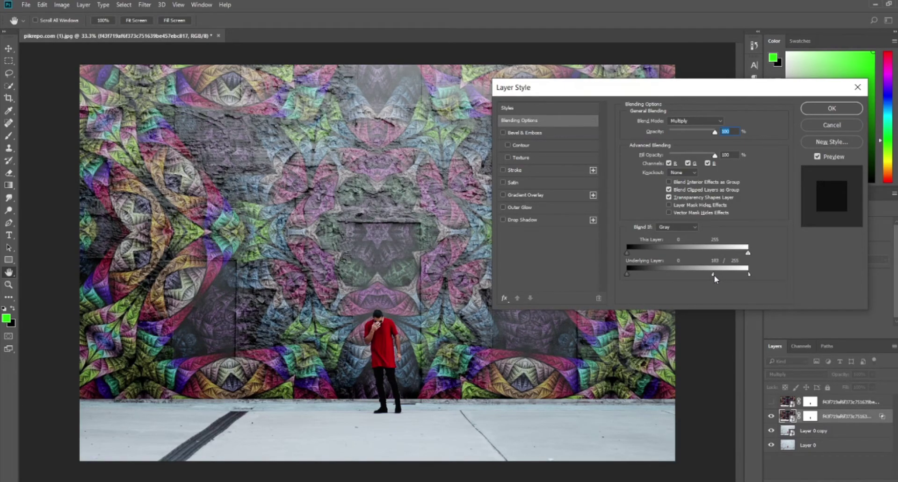
click(843, 106)
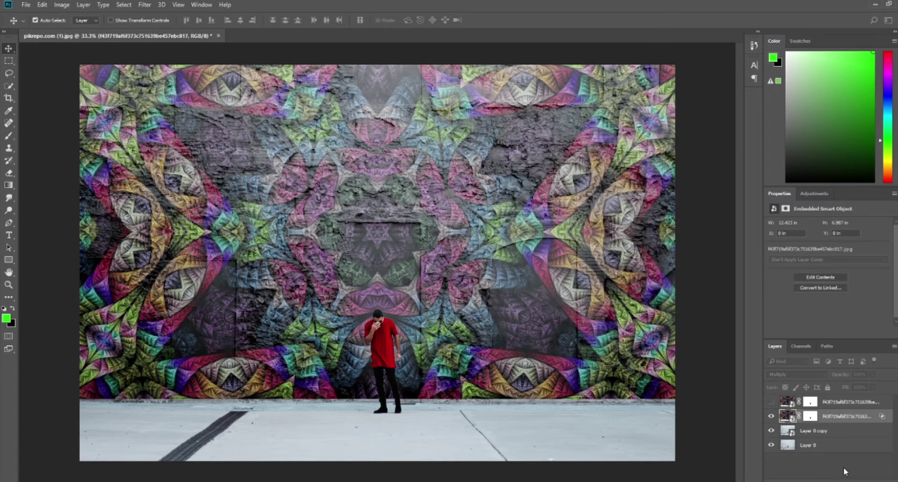
click(849, 403)
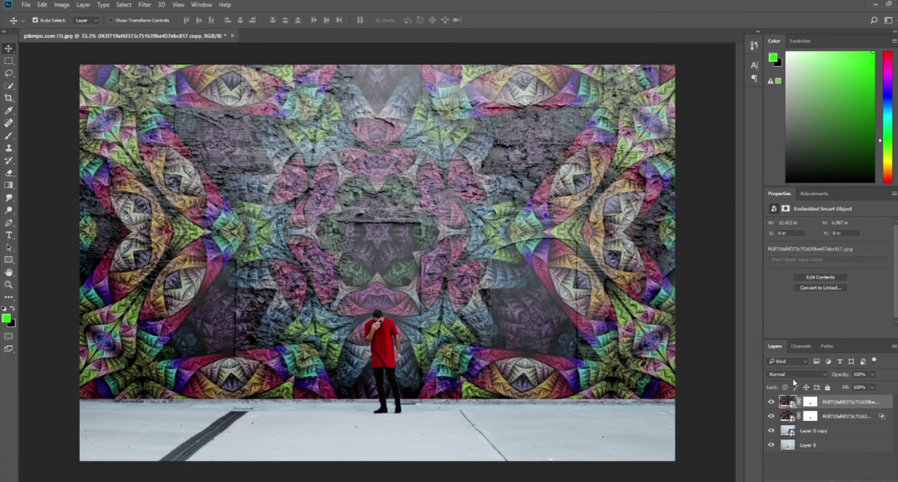
Step: Change the top kaleidoscope copy layer's blend mode to Screen, keeping its name unchanged
click(794, 375)
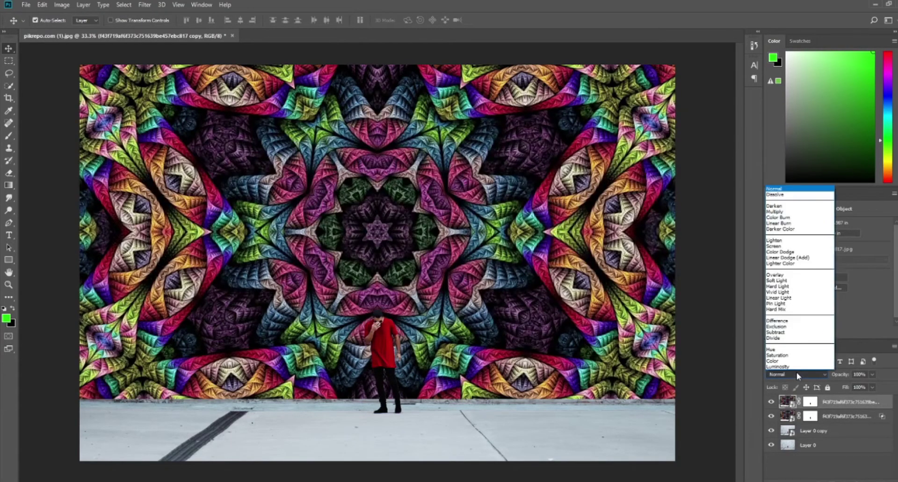
click(791, 247)
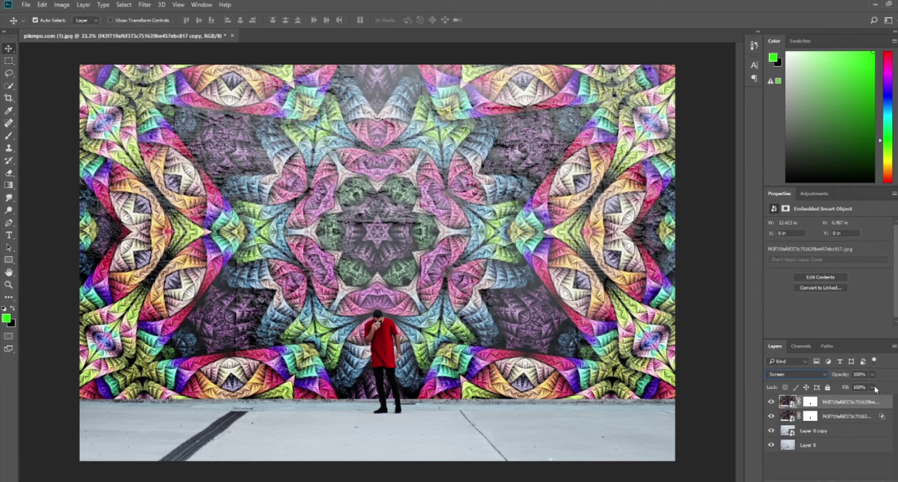
double_click(881, 403)
click(707, 383)
key(h)
double_click(889, 404)
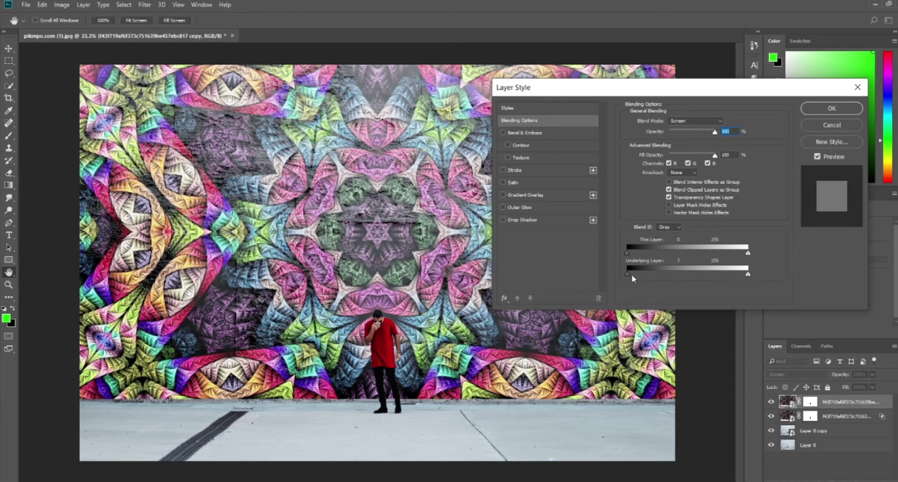
Step: Alt-split the Screen layer's Underlying Layer black Blend If slider to about 41/154 and apply
drag(641, 276, 690, 276)
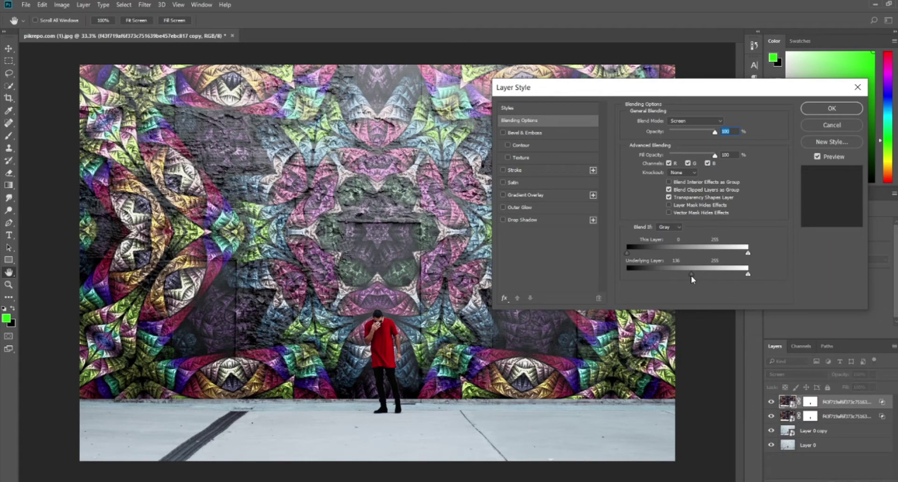
drag(691, 276, 618, 275)
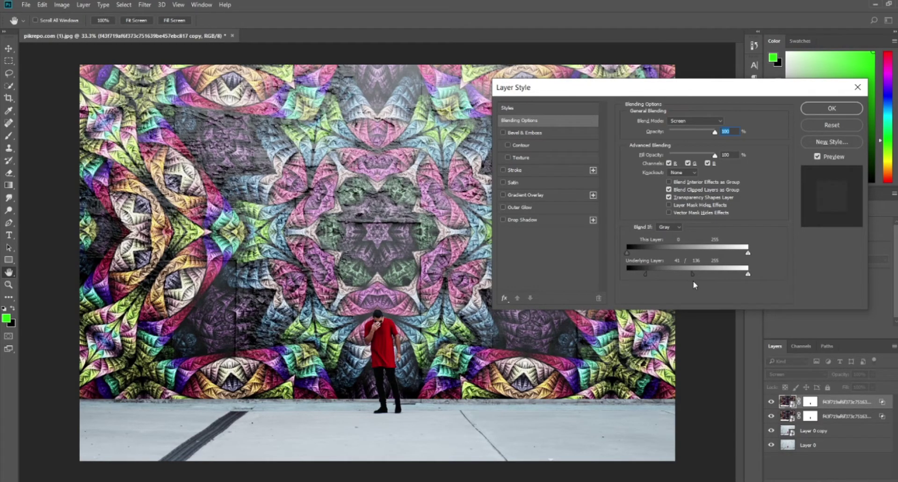
drag(701, 280, 701, 279)
click(831, 108)
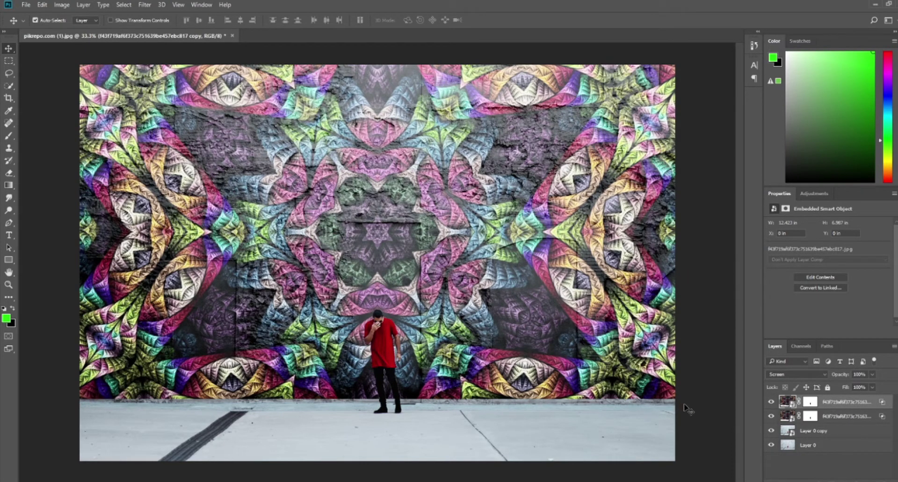
Step: Target the Multiply layer's mask and set up the Brush at about 21% flow
click(847, 420)
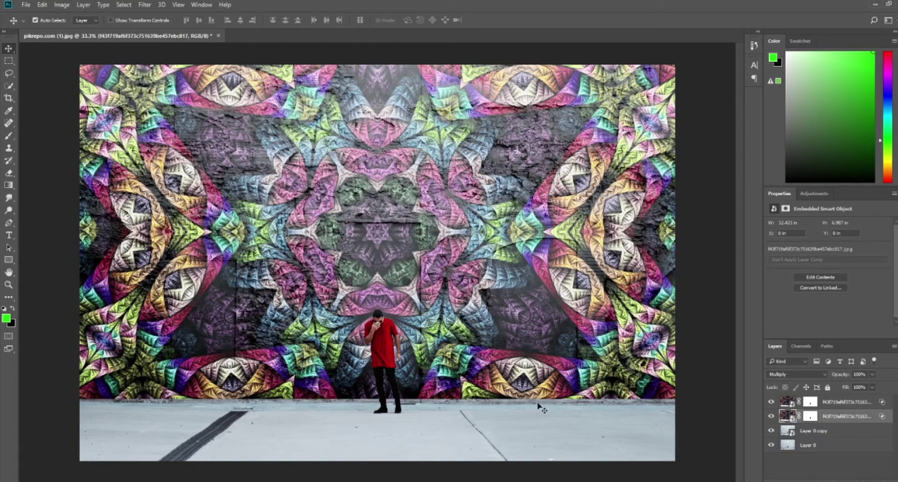
click(813, 422)
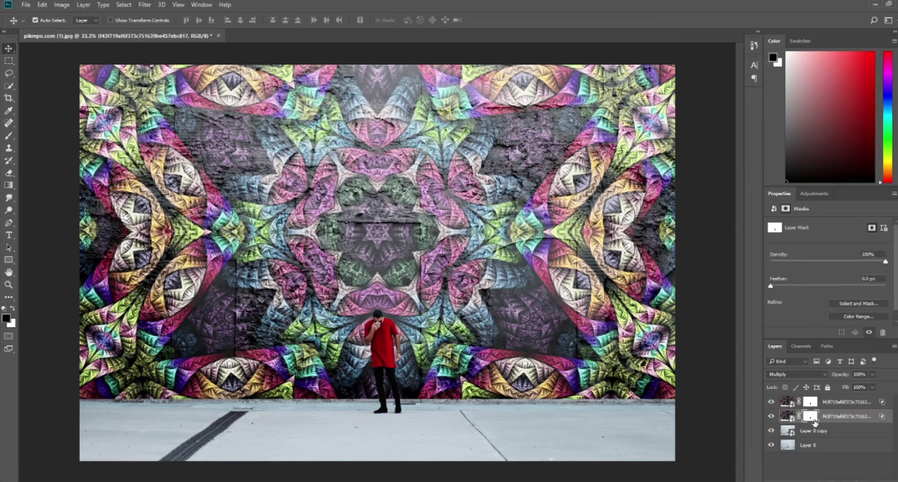
click(8, 136)
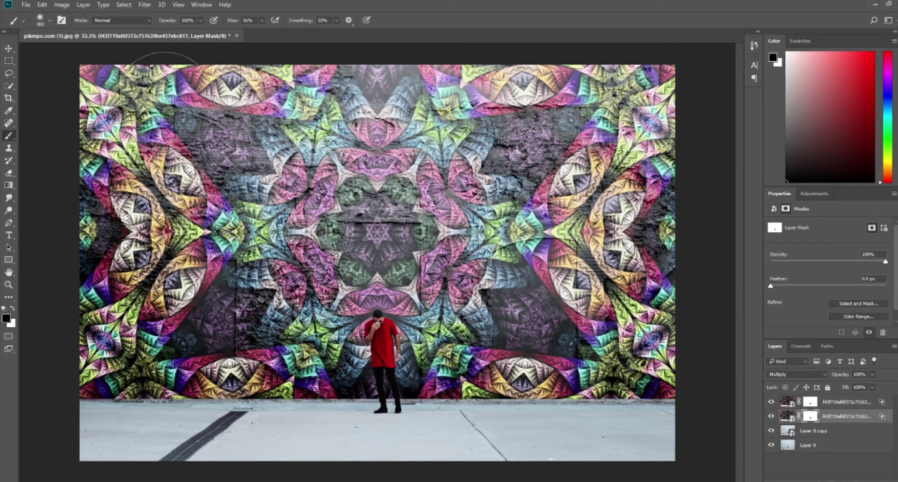
click(260, 20)
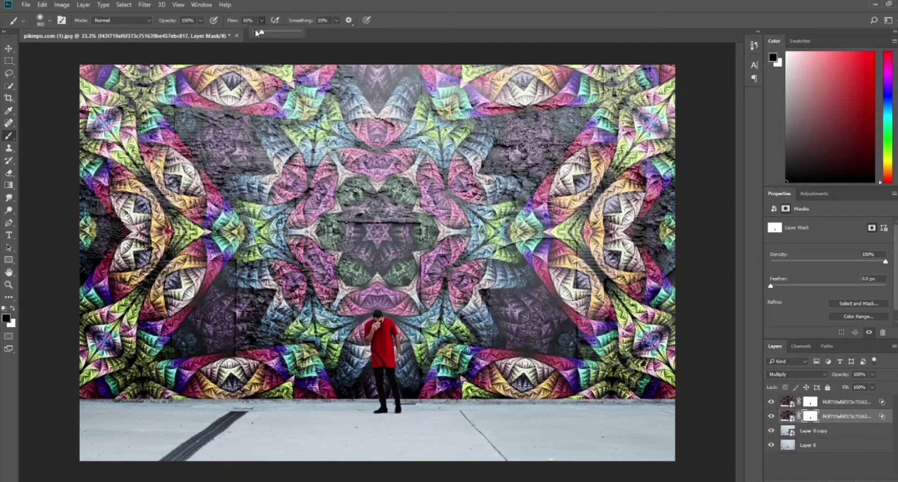
drag(263, 35, 264, 35)
drag(265, 35, 263, 35)
drag(264, 35, 265, 35)
Step: Paint black along the wall's bottom edge to fade the pattern there
click(100, 406)
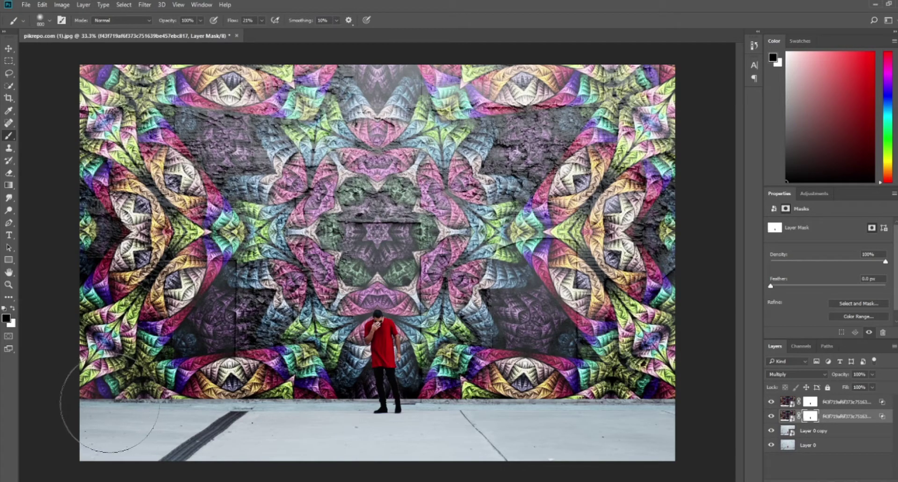
mouse_move(99, 405)
mouse_down()
mouse_move(672, 411)
mouse_move(581, 430)
mouse_move(474, 416)
mouse_move(120, 419)
mouse_move(104, 403)
mouse_up()
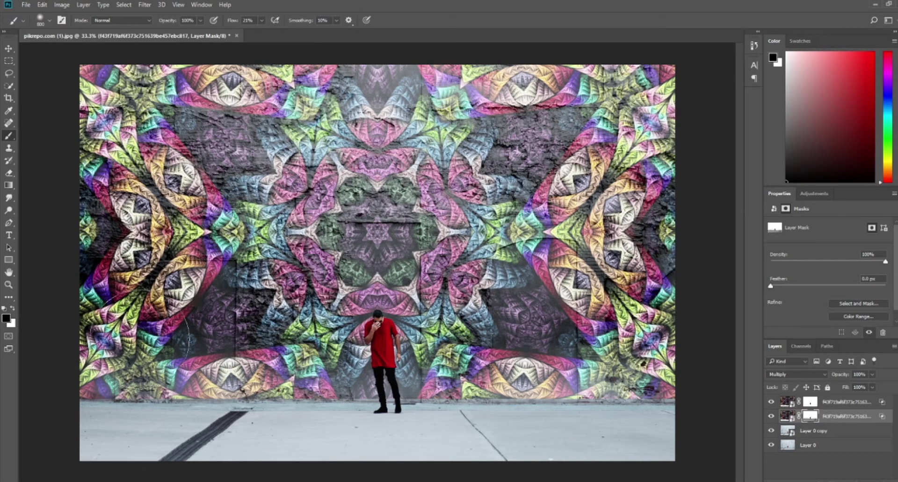
click(193, 332)
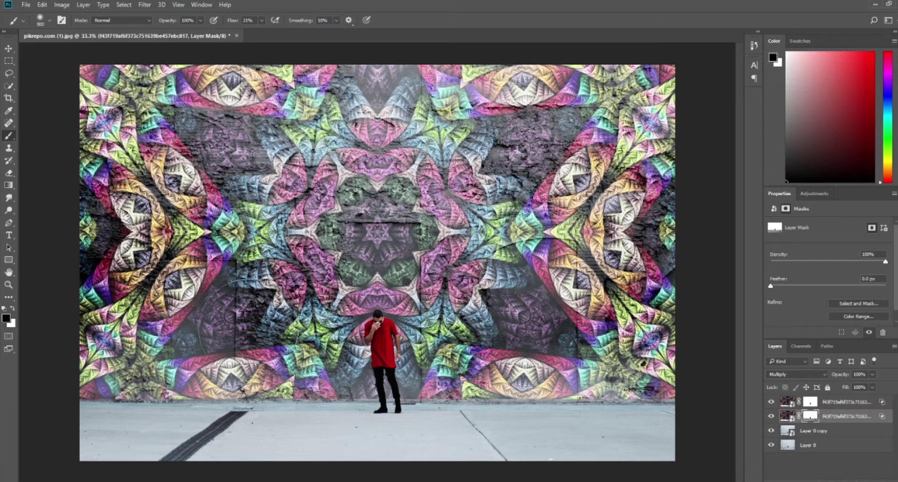
click(248, 323)
click(311, 323)
click(458, 330)
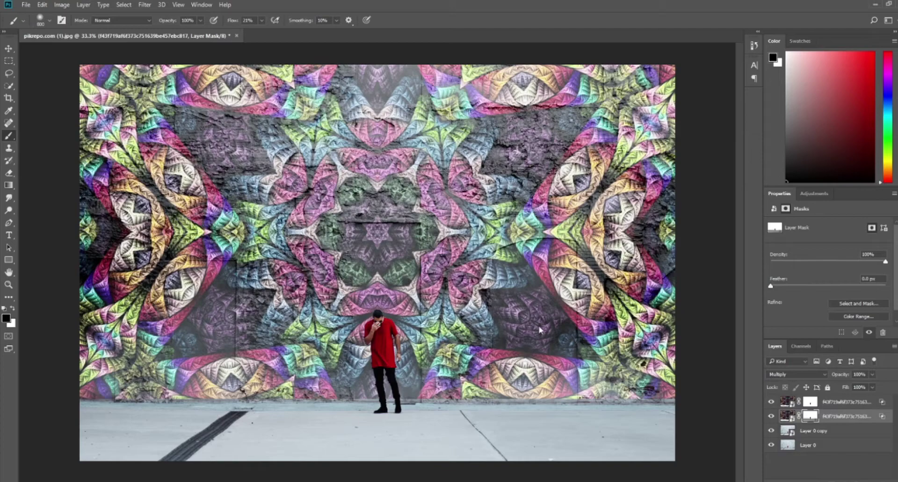
click(550, 323)
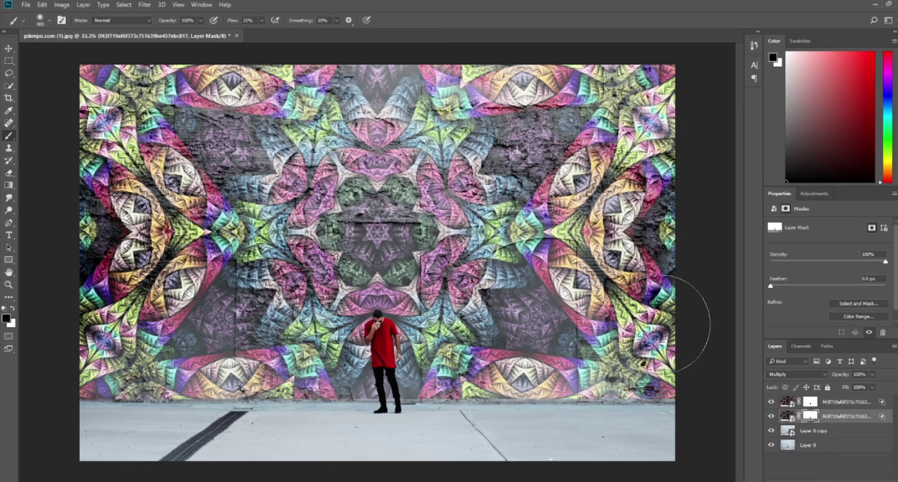
Step: Paint along the wall's right and left edges to fade the pattern there
click(650, 202)
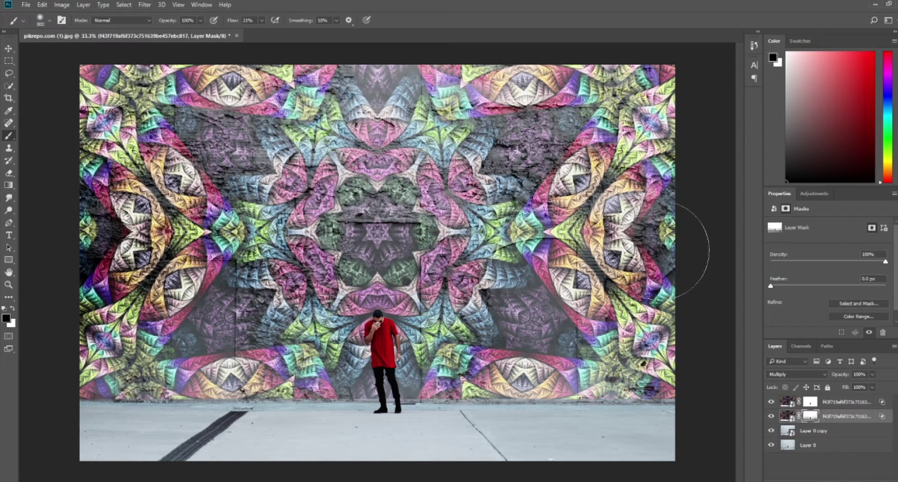
click(659, 250)
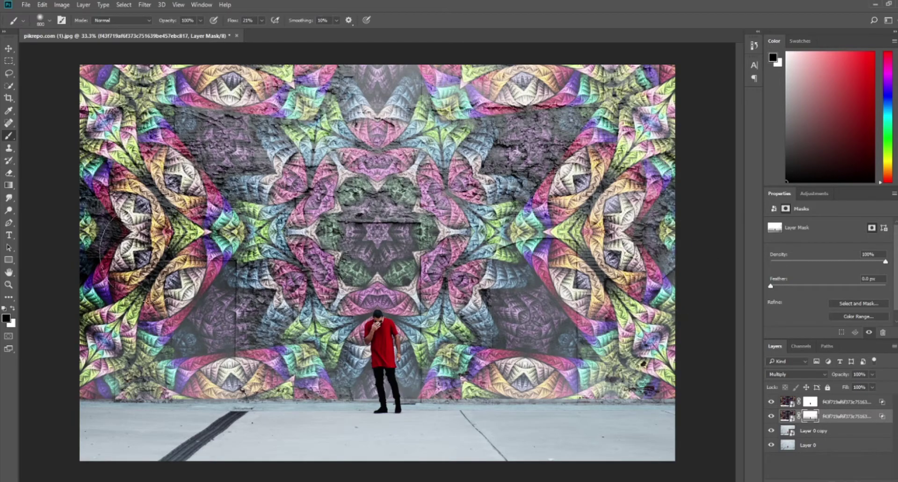
click(108, 248)
click(116, 221)
click(150, 261)
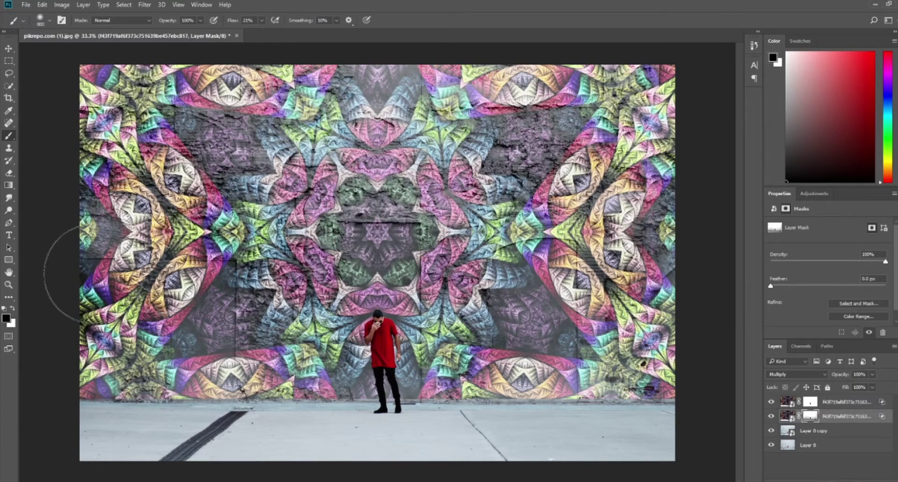
click(94, 278)
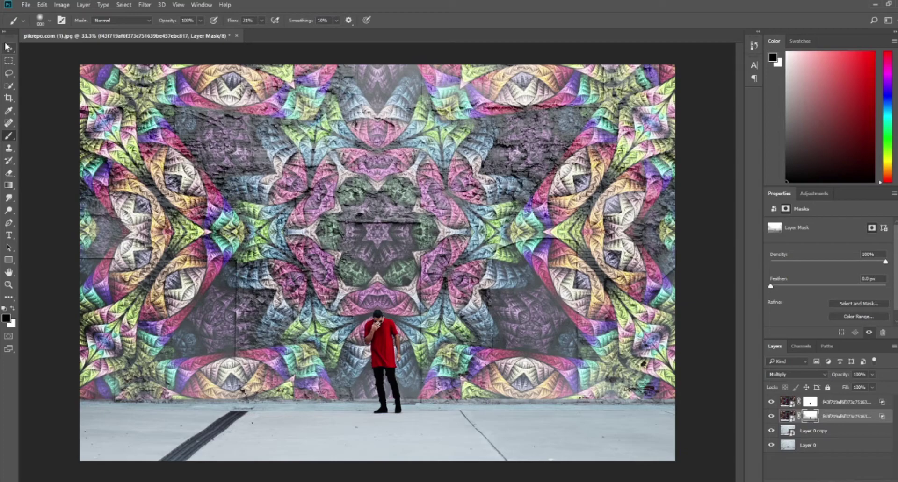
click(8, 48)
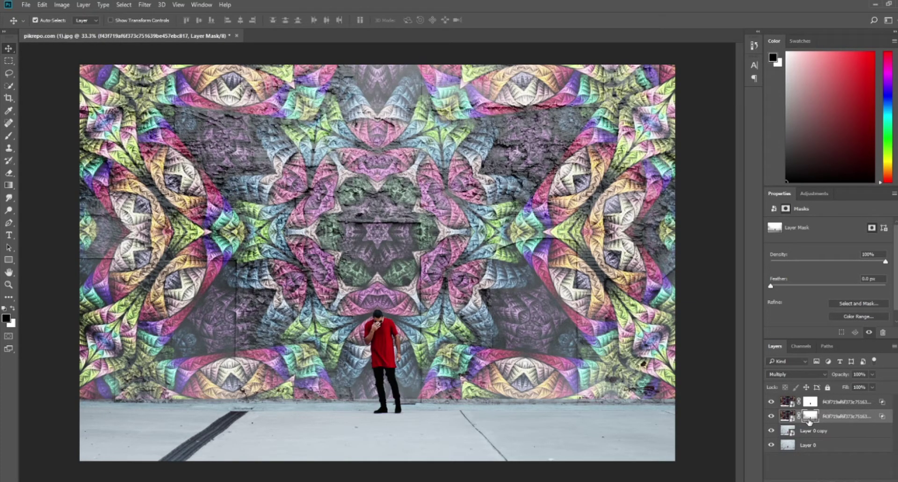
click(15, 311)
click(7, 137)
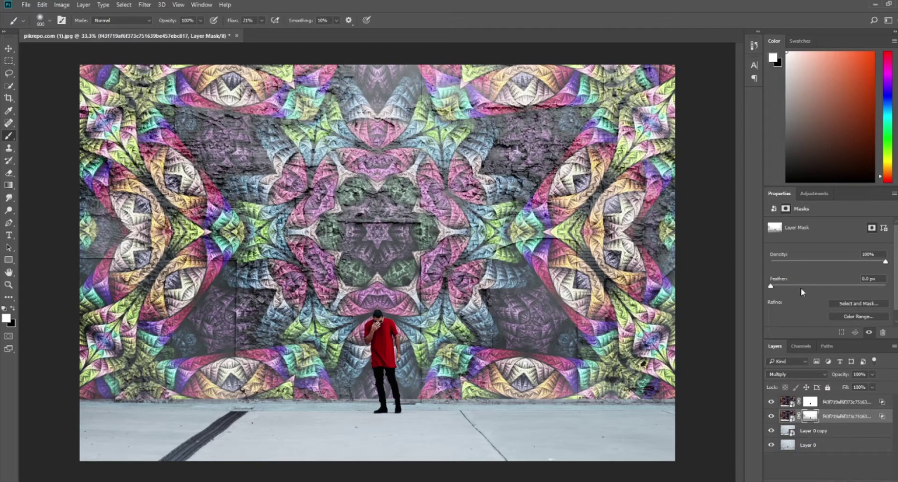
click(8, 49)
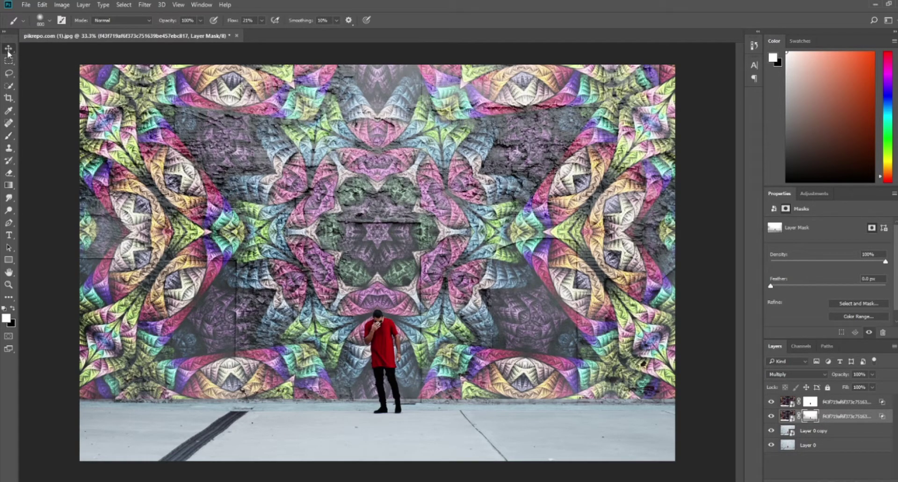
click(48, 140)
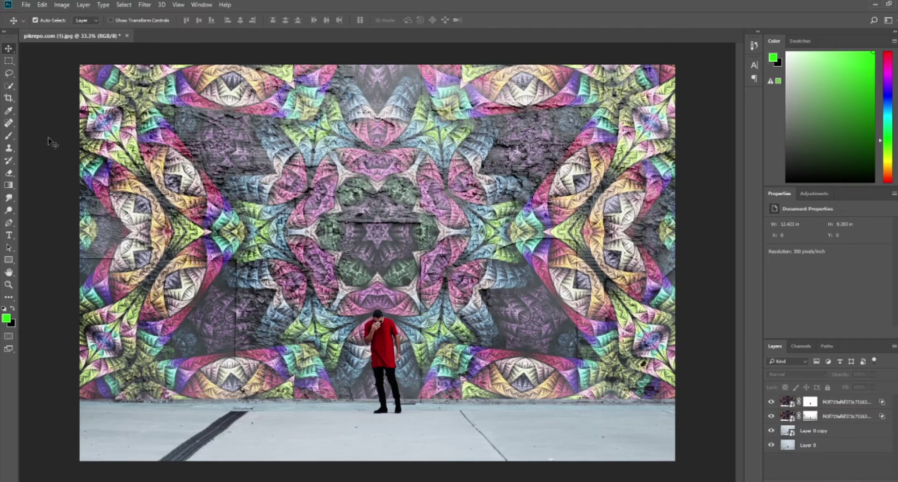